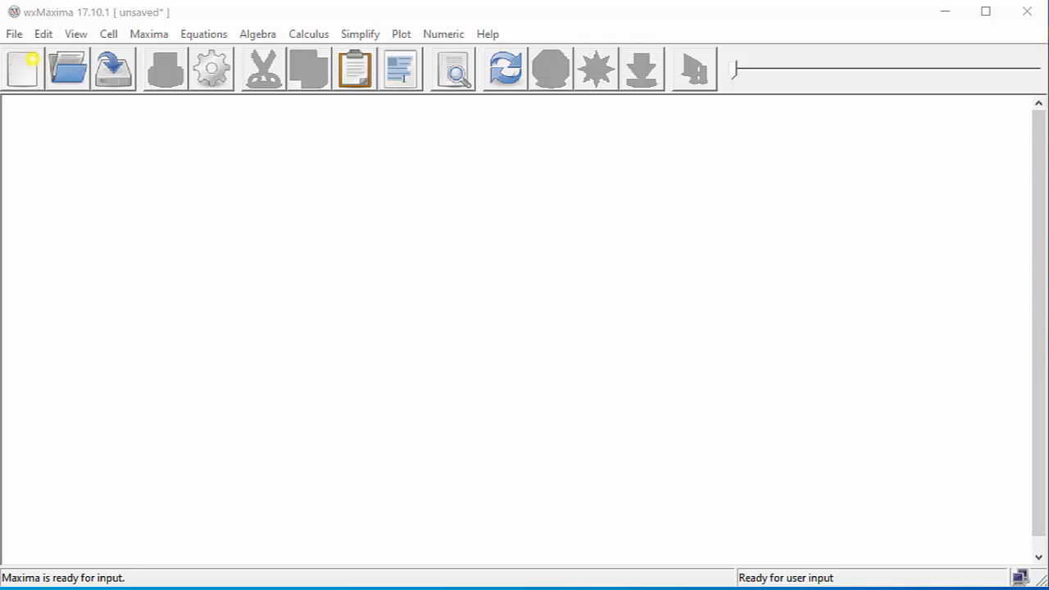
Enter the assignment eqn:3x-6=6x+5 in a new input cell
left_click(432, 149)
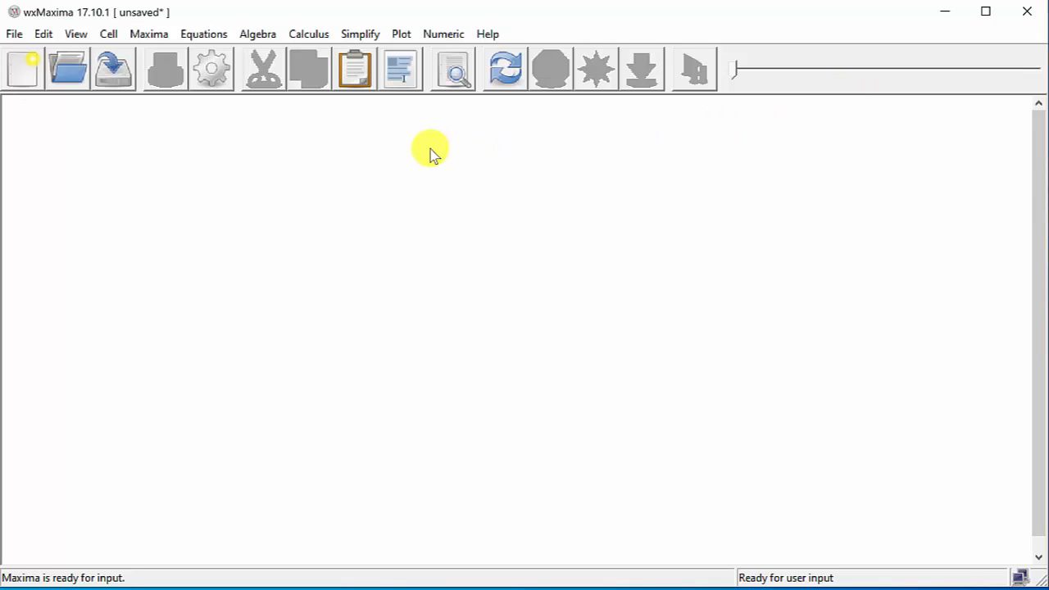
type("eqn")
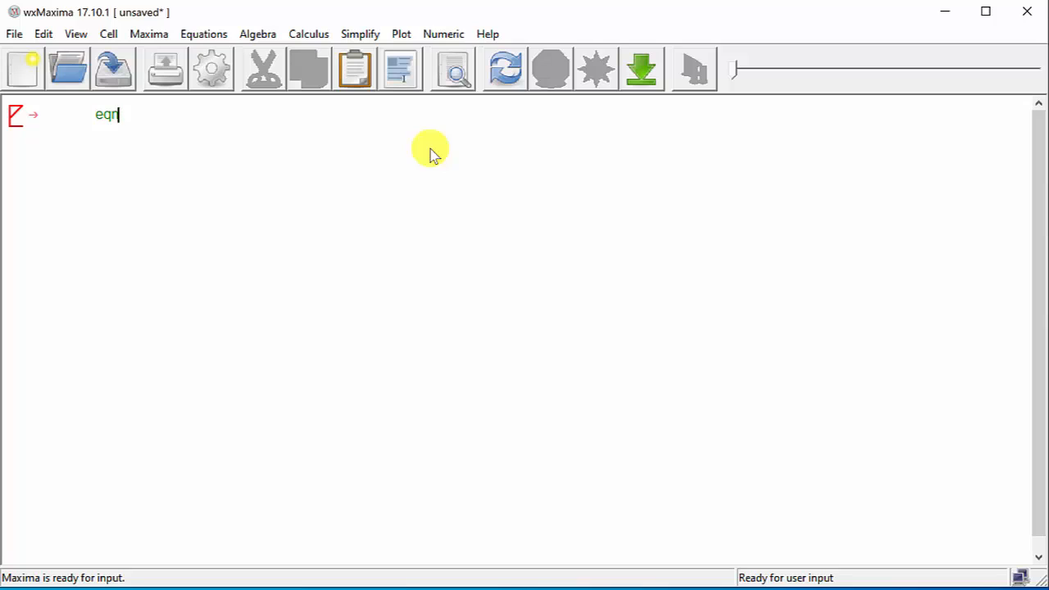
type(":")
type("3")
type("x")
type("-6")
type("=")
type("6x")
type("+5")
Insert multiplication signs between coefficient and x on both sides, making the assignment eqn:3*x-6=6*x+5
key("Left")
key("Left")
key("Left")
key("Left")
key("Left")
key("Left")
key("Left")
key("Left")
type("*")
key("Right")
key("Right")
key("Right")
key("Right")
key("Right")
type("*")
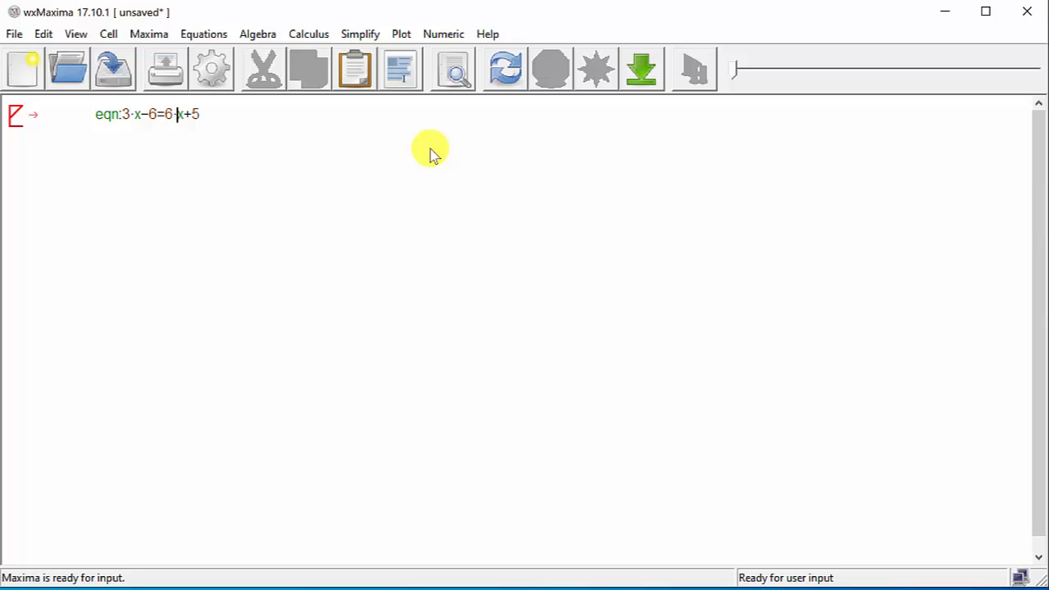
End the eqn assignment with a semicolon and evaluate the cell
key("Right")
key("Right")
key("Right")
type(";")
key("Return")
key("BackSpace")
key("shift+Return")
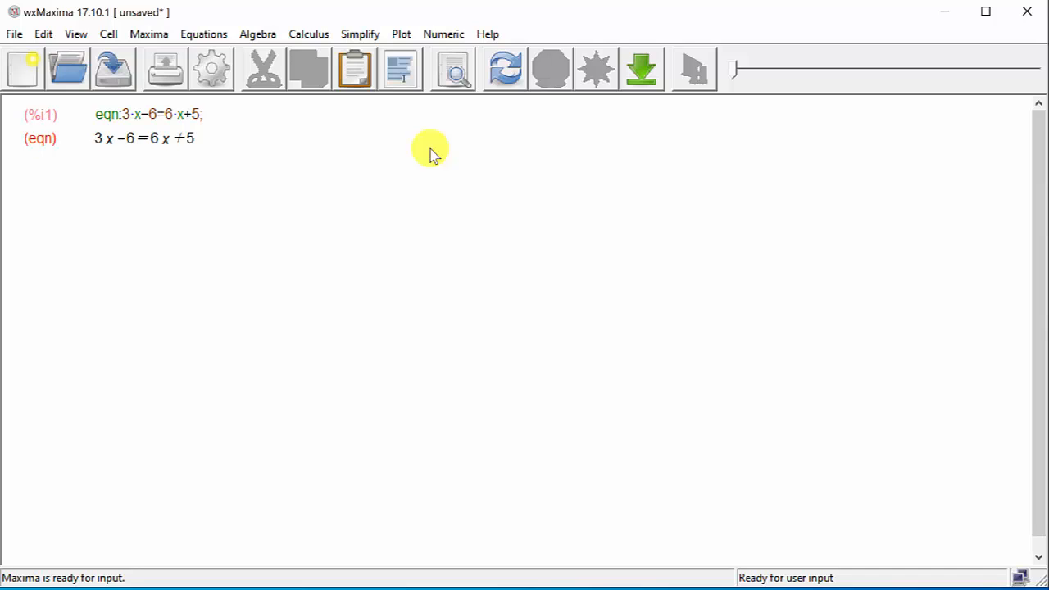
Add 6 to both sides of the previous output by evaluating %+6;
type("%")
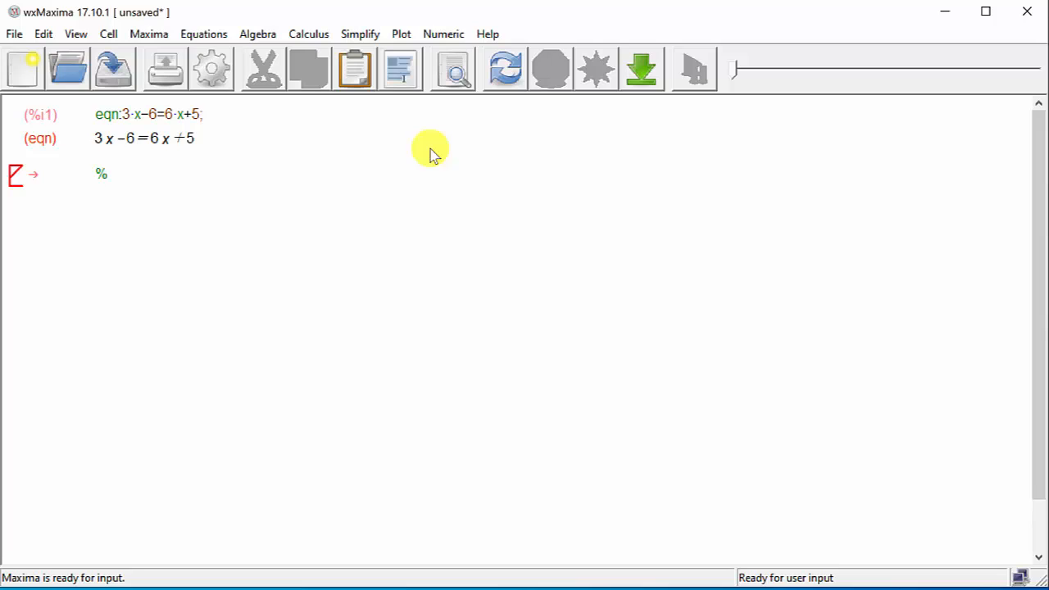
type("+6;")
key("shift+Return")
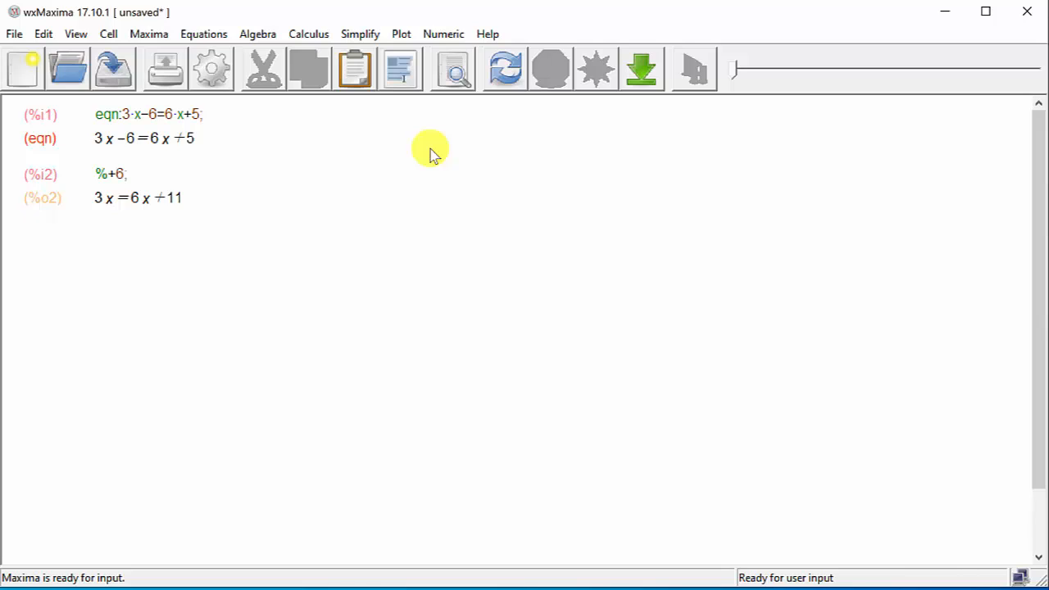
Subtract 6*x from both sides of the previous output by evaluating %-6*x;
type("%")
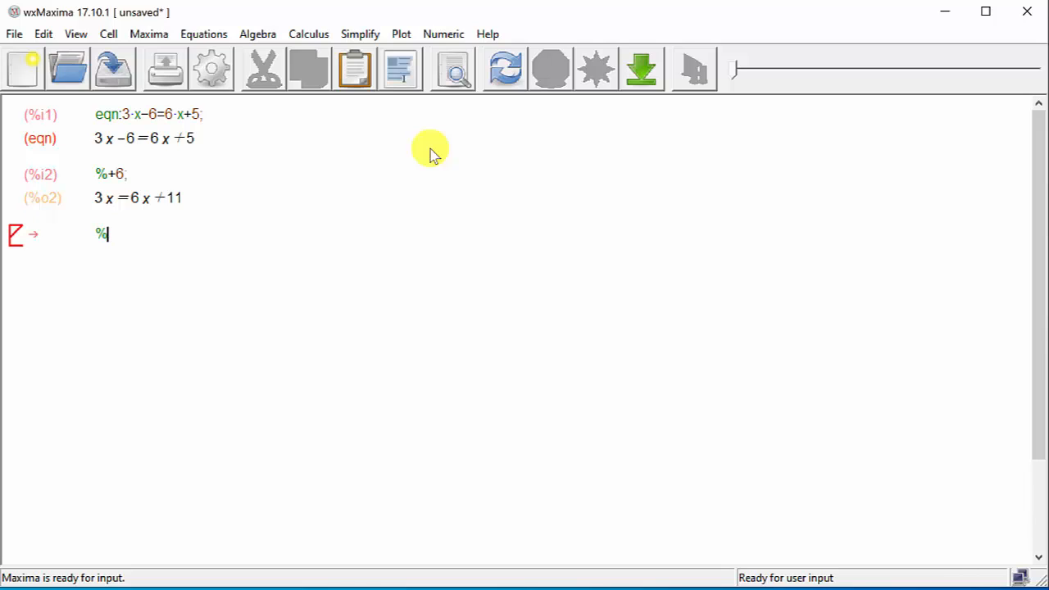
type("-6")
type("*x")
type(";")
key("shift+Return")
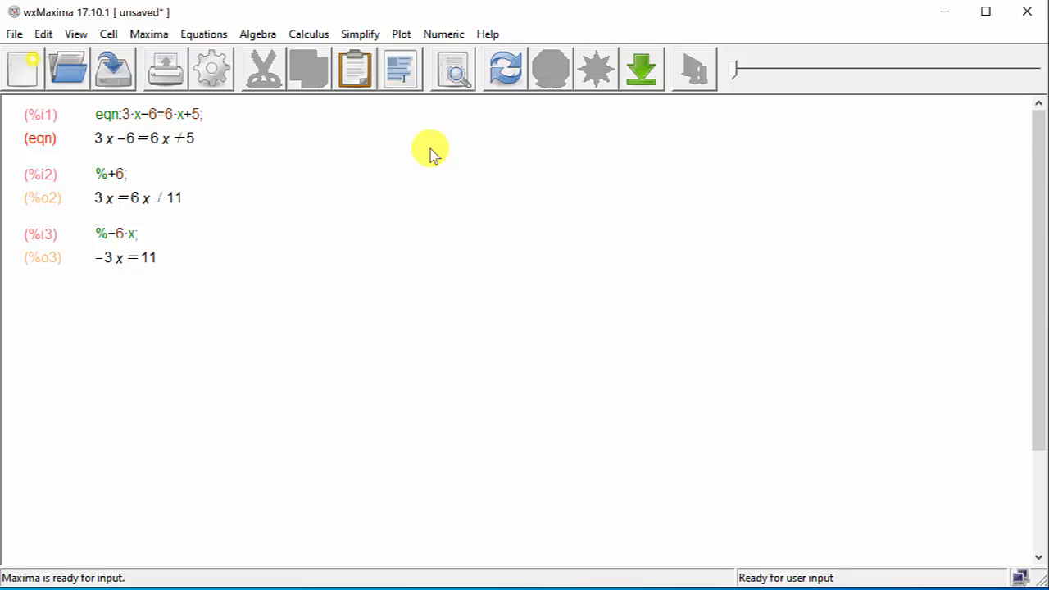
Divide both sides of the previous output by -3 by evaluating %/-3;
type("%")
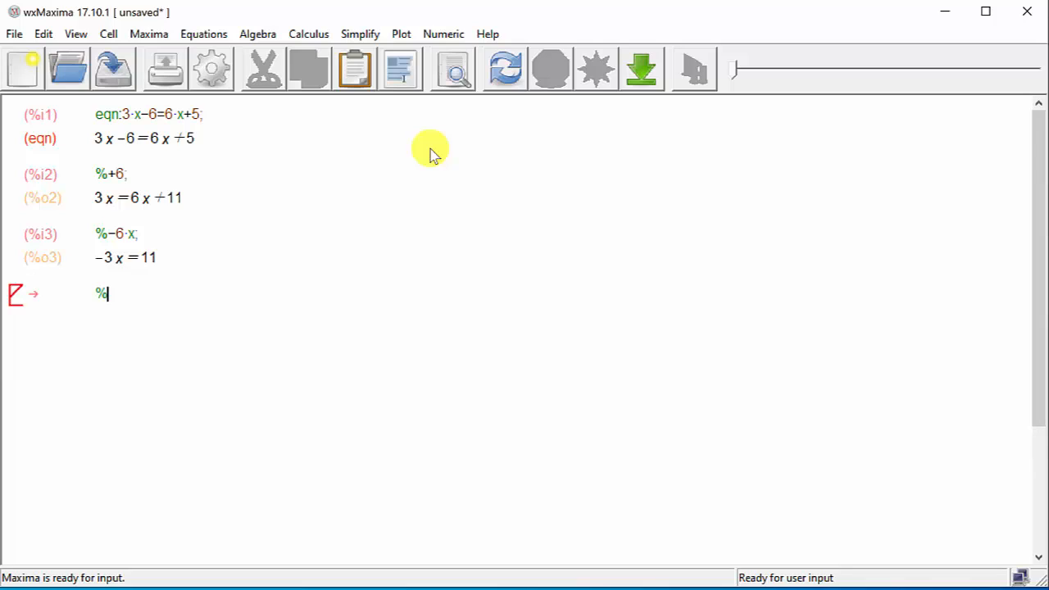
type("/-3;")
key("shift+Return")
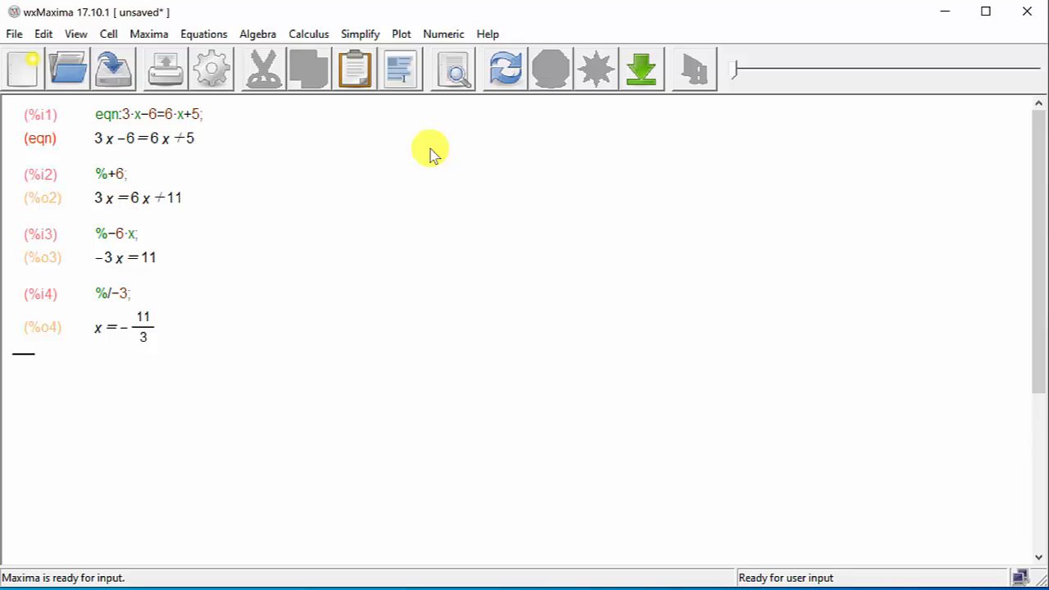
Substitute -11/3 for x in the equation's right-hand side by evaluating subst(-11/3,x,rhs(eqn));
type("subst")
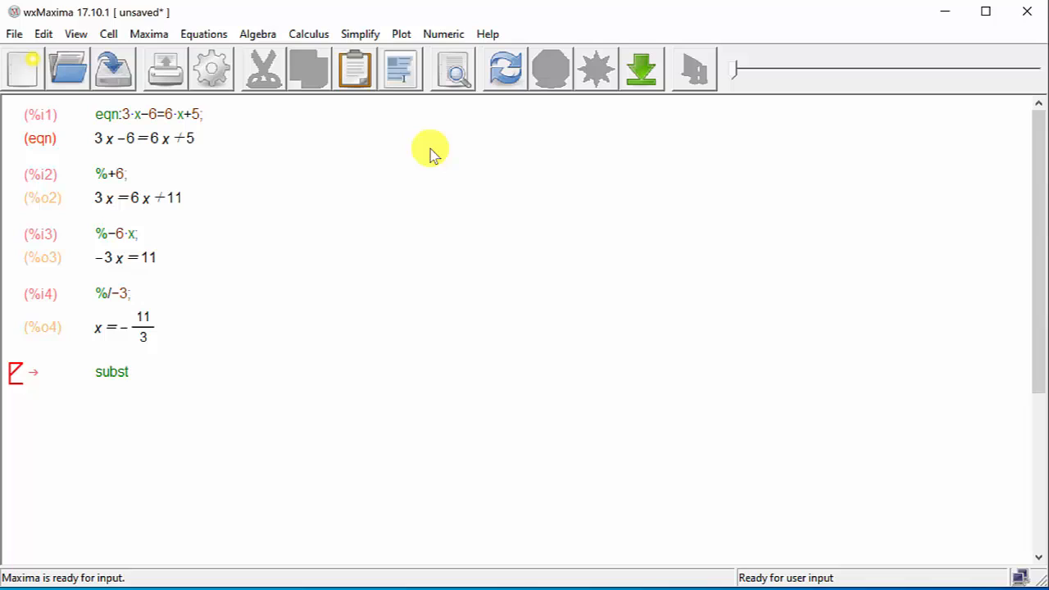
type("(-11/3,x")
type(",rhs")
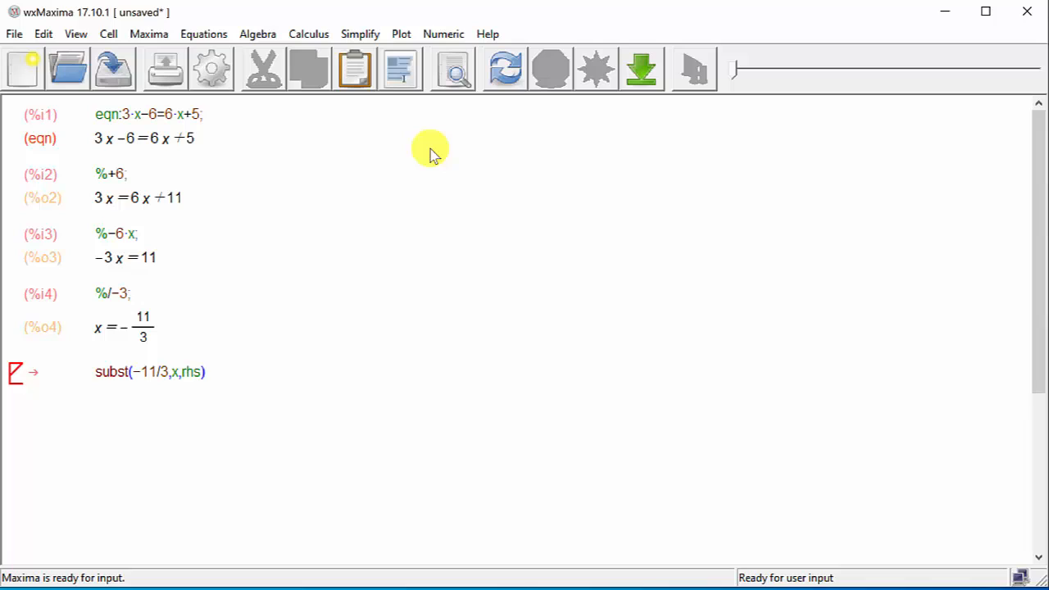
type("(eqn")
type("));")
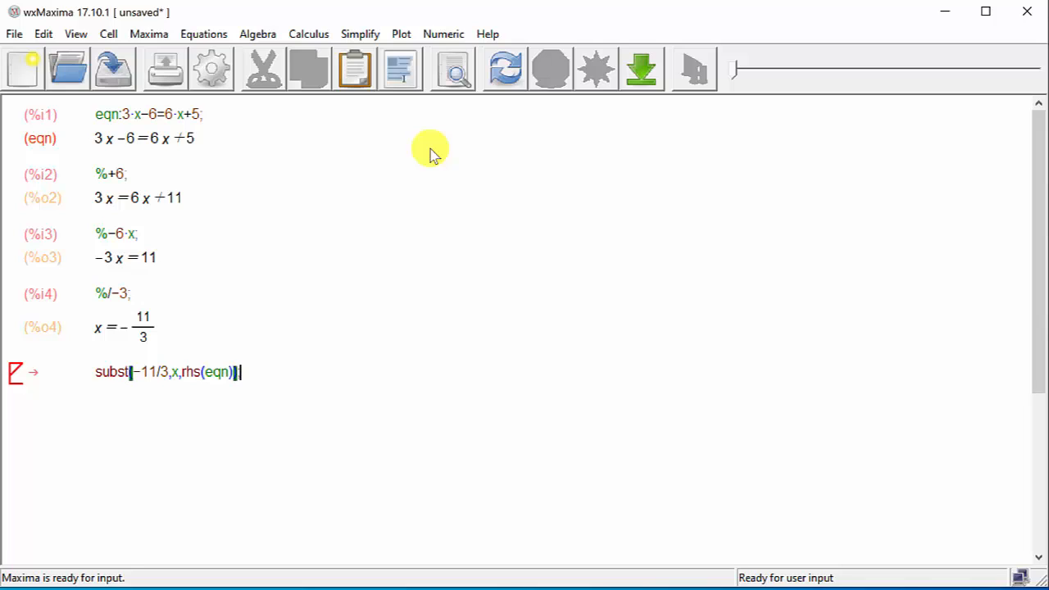
key("shift+Return")
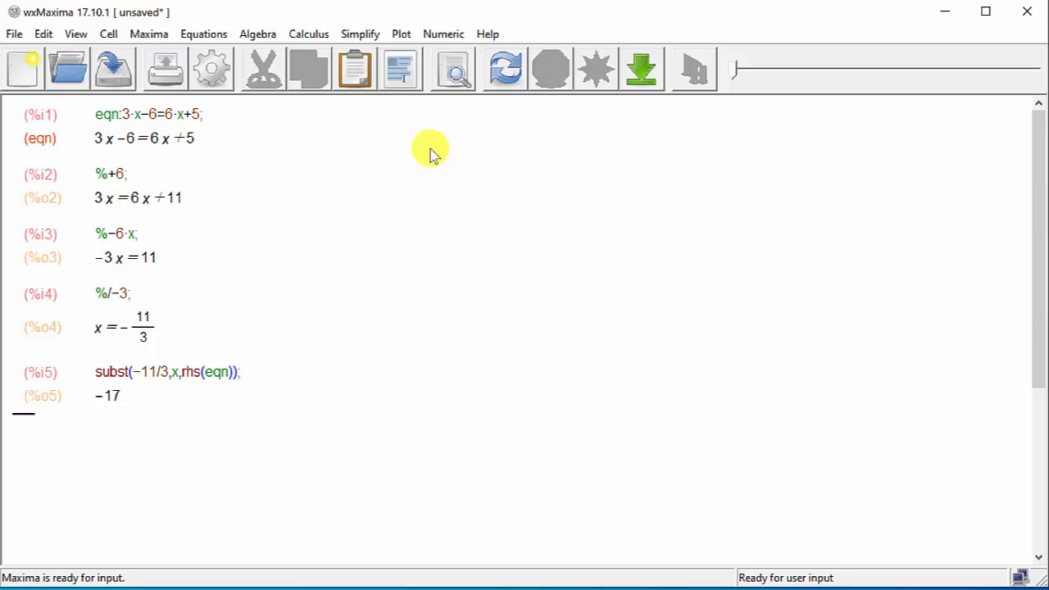
Substitute -11/3 for x in the equation's left-hand side by evaluating subst(-11/3,x,lhs(eqn));
type("subst")
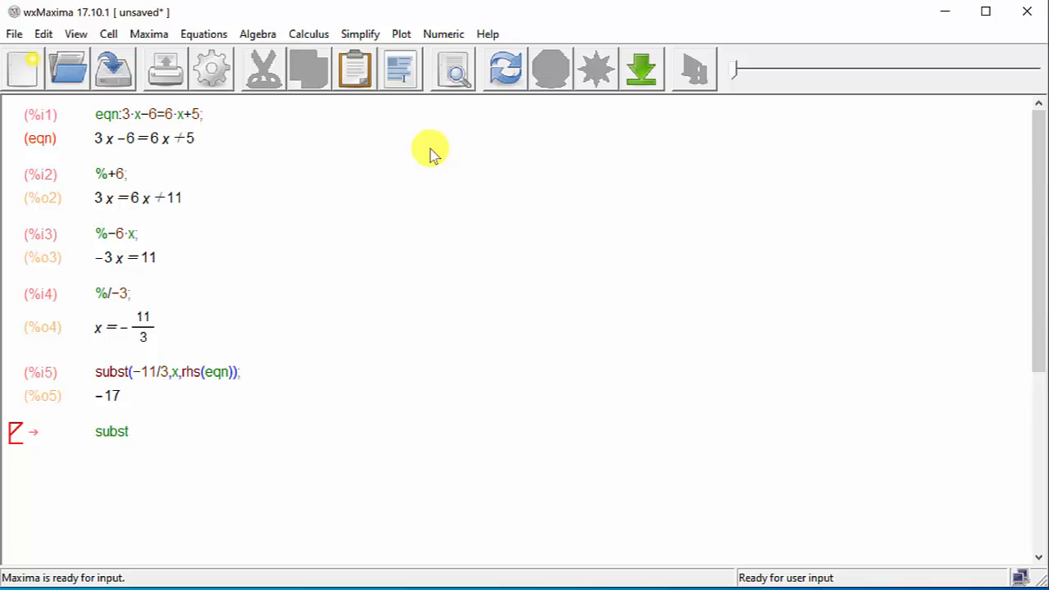
type("(-11/3,x,lhs")
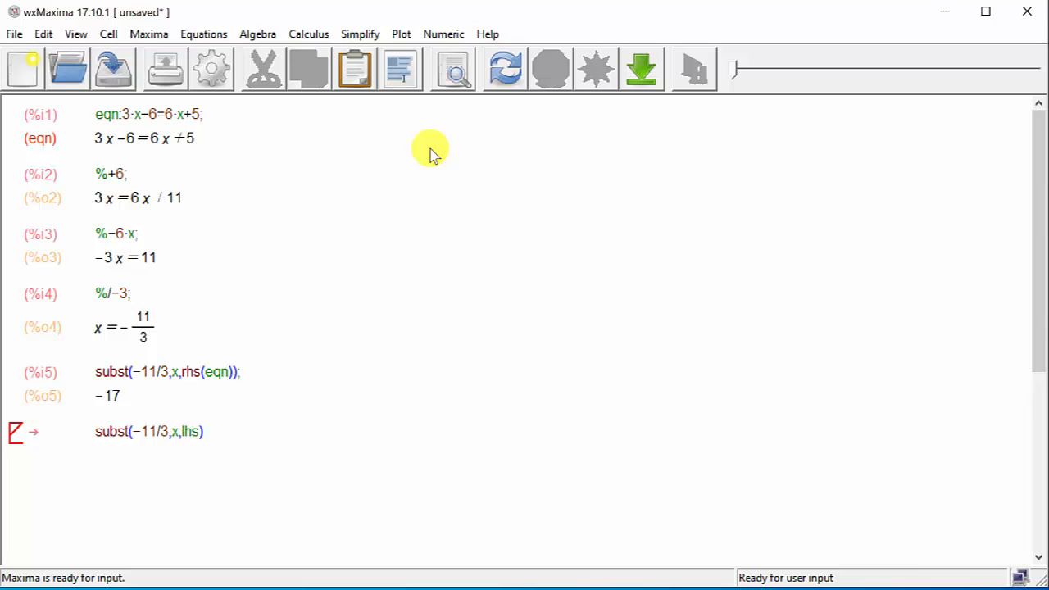
type("(eqn));")
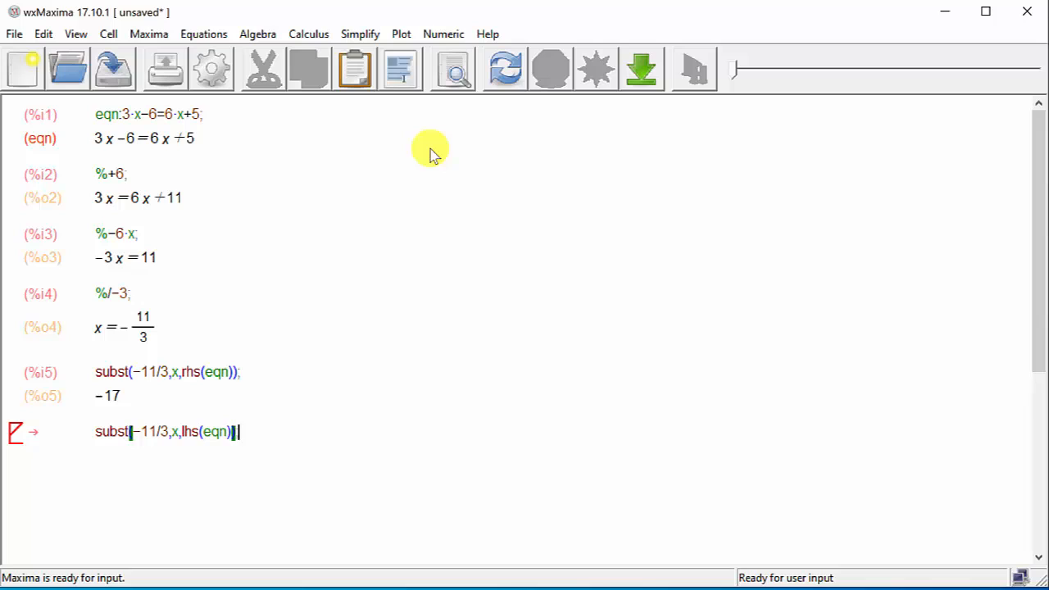
key("shift+Return")
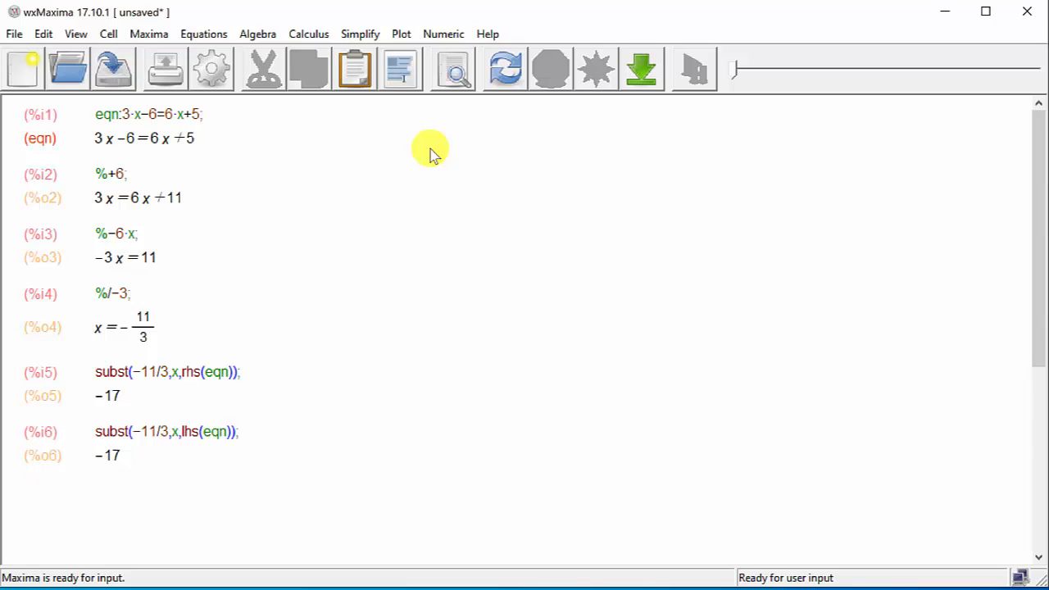
Define a second equation with suppressed output by evaluating eqn2:log(x)=sin(x)$
type("eq")
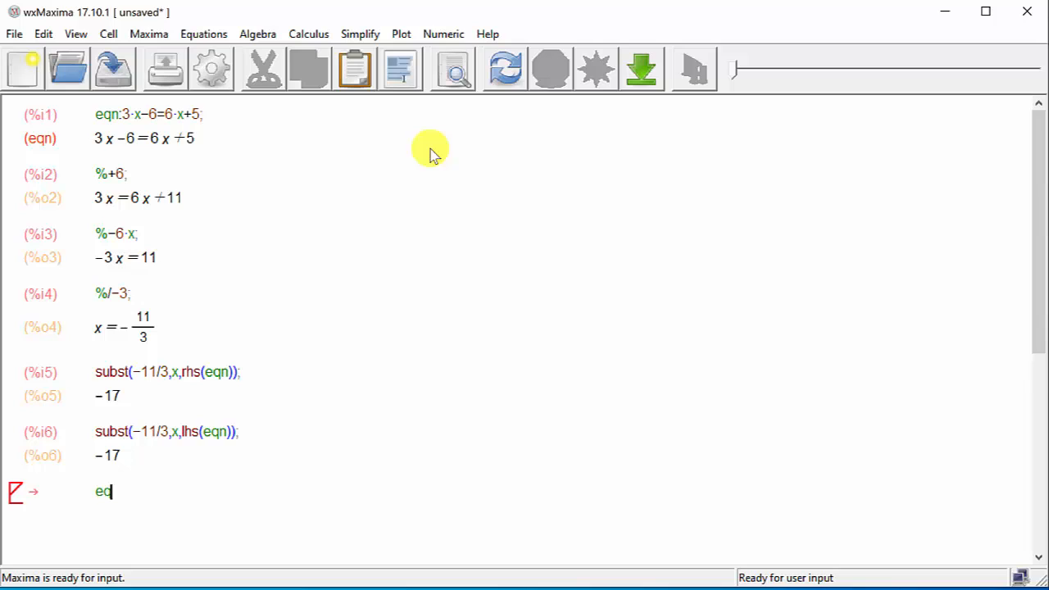
type("n2:log(x)=")
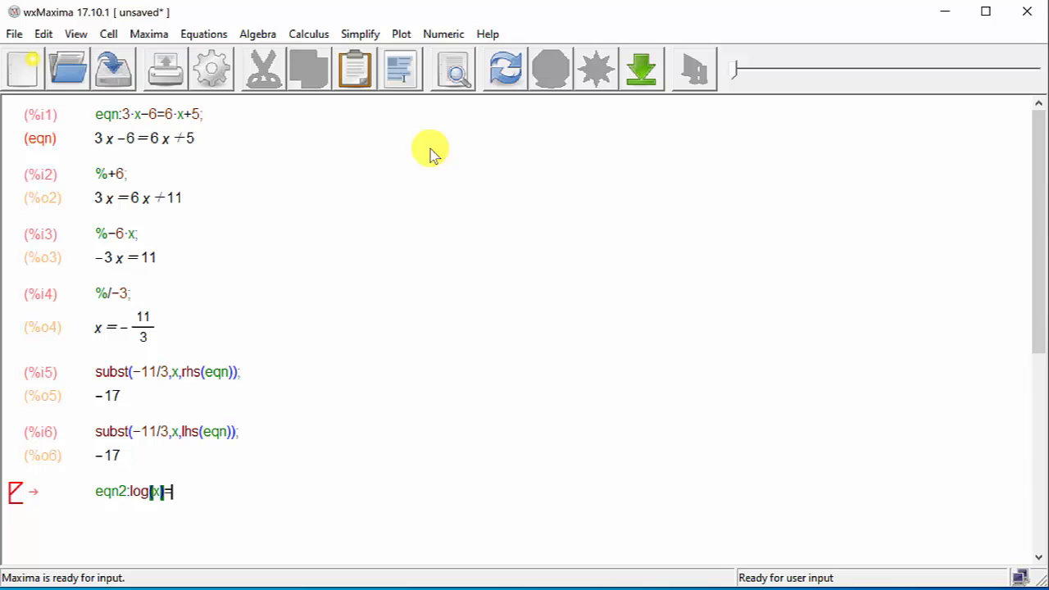
type("sin(x)$")
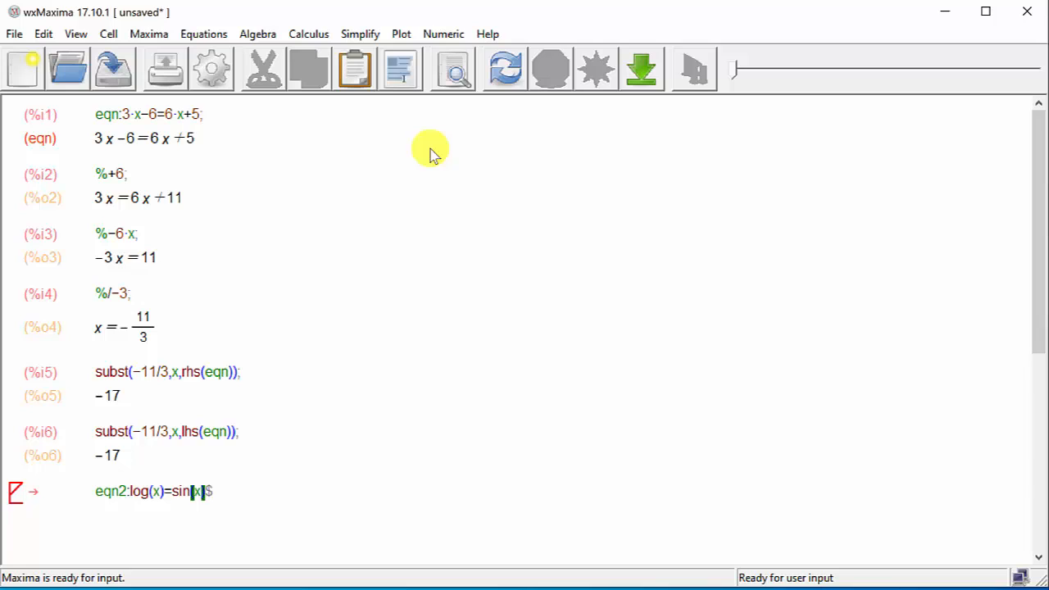
key("Return")
key("BackSpace")
key("shift+Return")
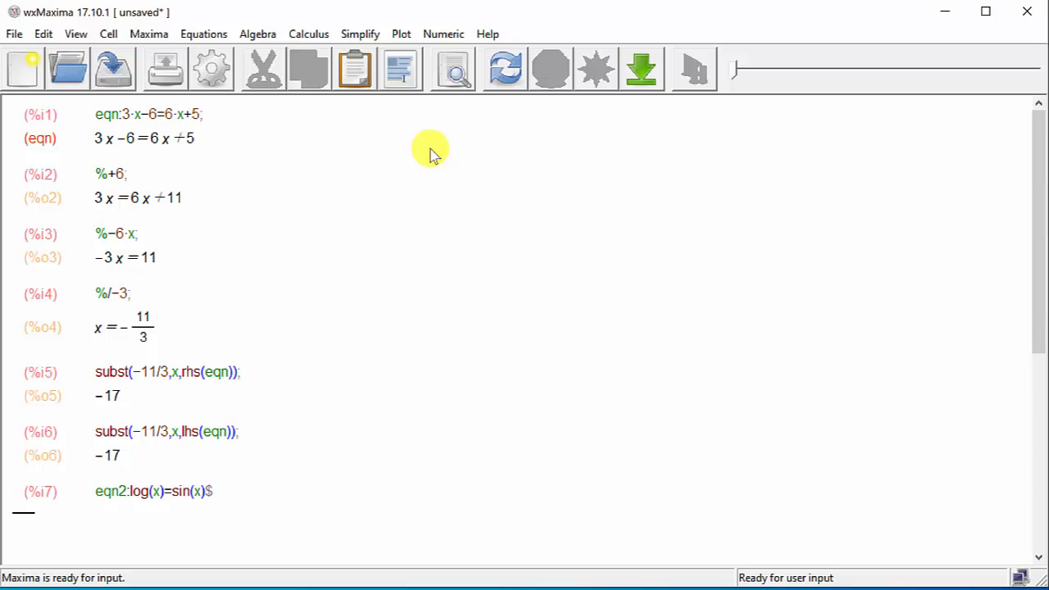
Try to solve the second equation for x symbolically by evaluating solve(eqn2,x);
type("solve")
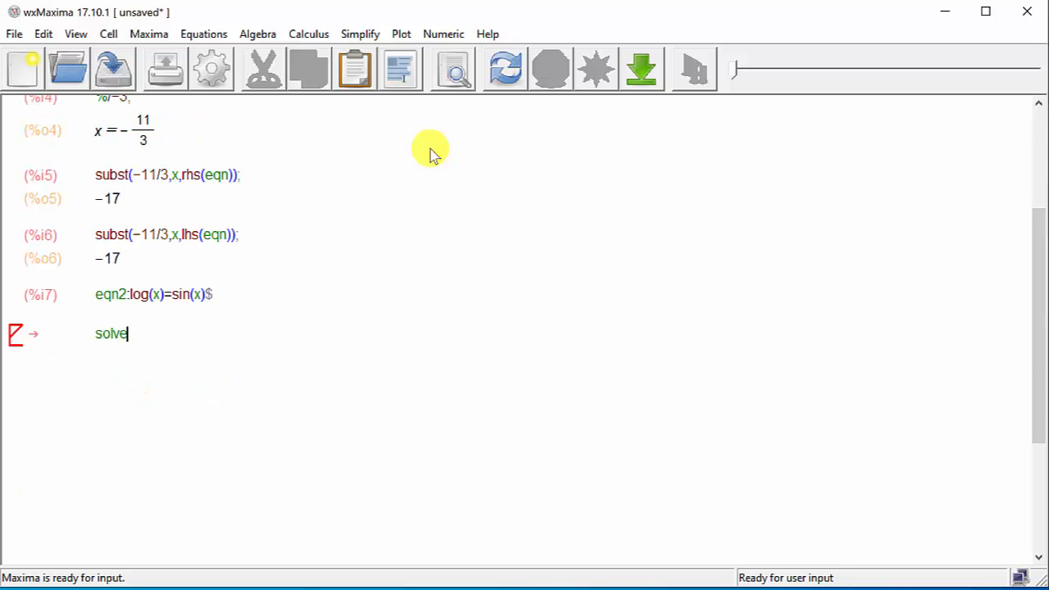
type("(eqn2")
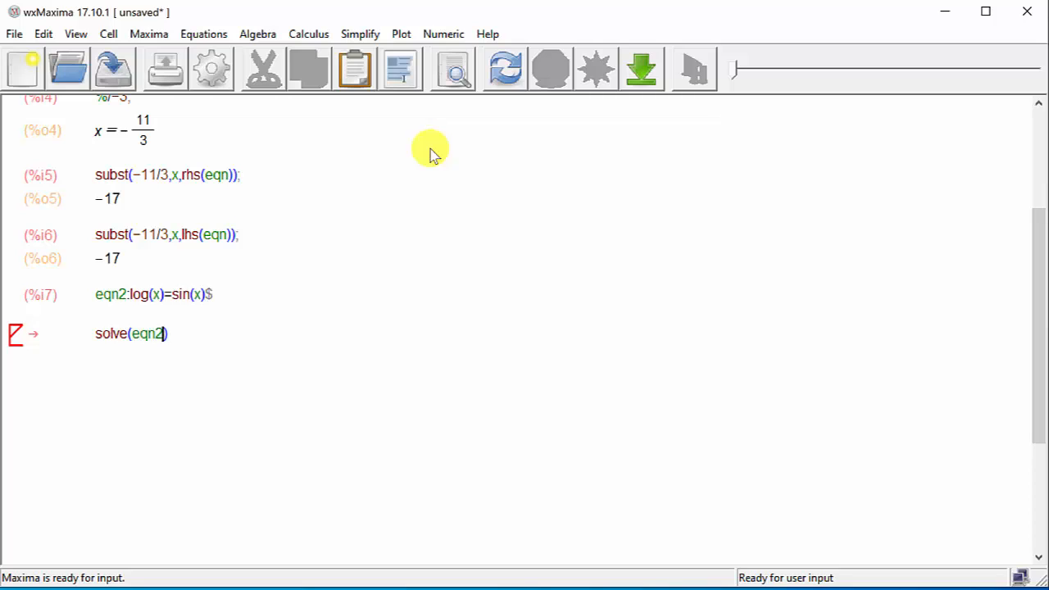
type(",x")
key("shift+Return")
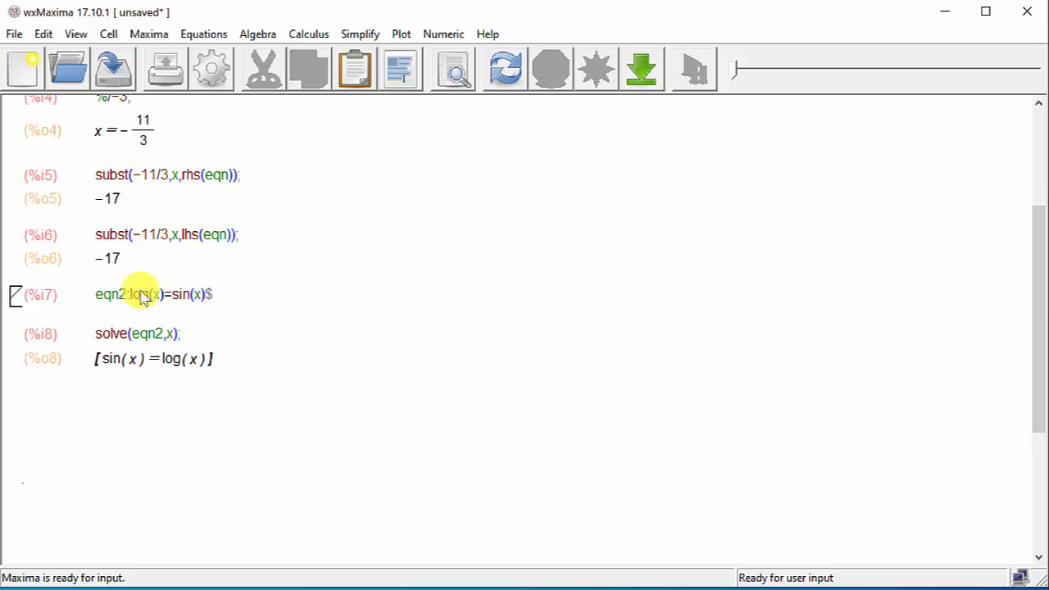
Start a wxdraw2d plot command in a new cell with the option grid=true on its own line
type("wxdraw")
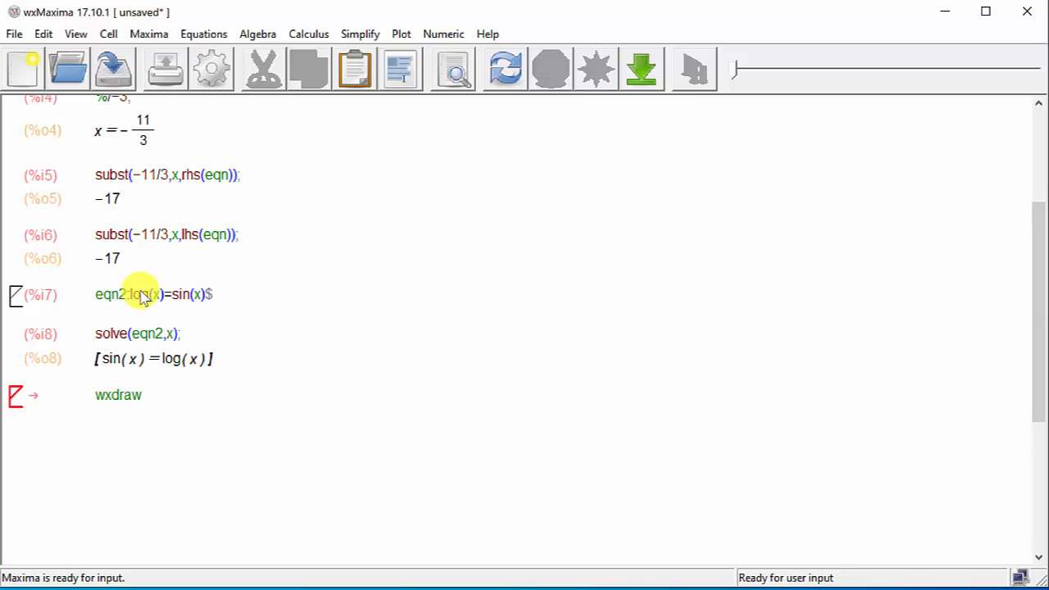
type("2d(")
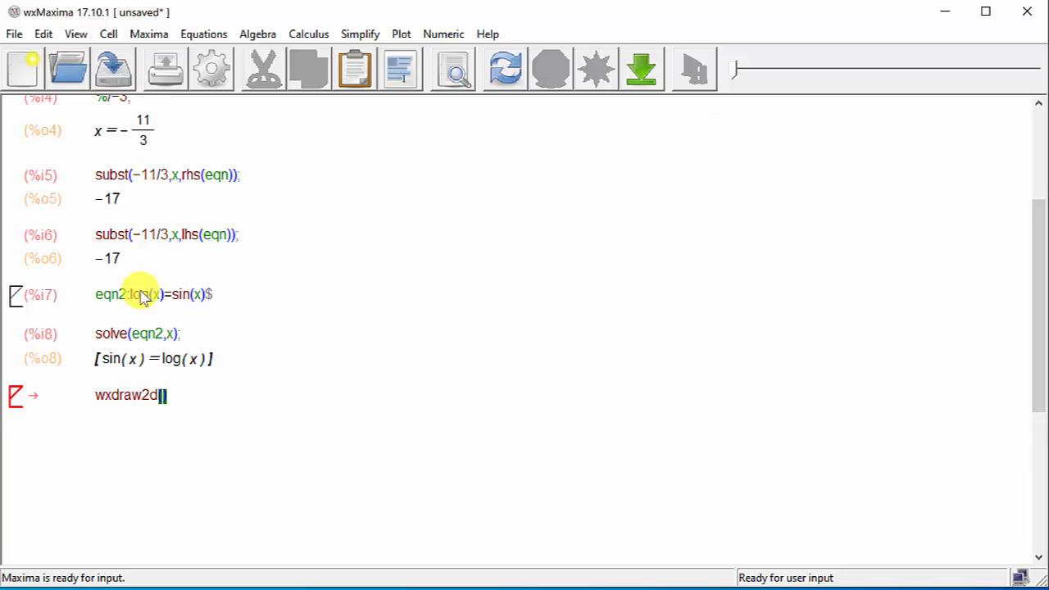
key("Return")
type("grid=true")
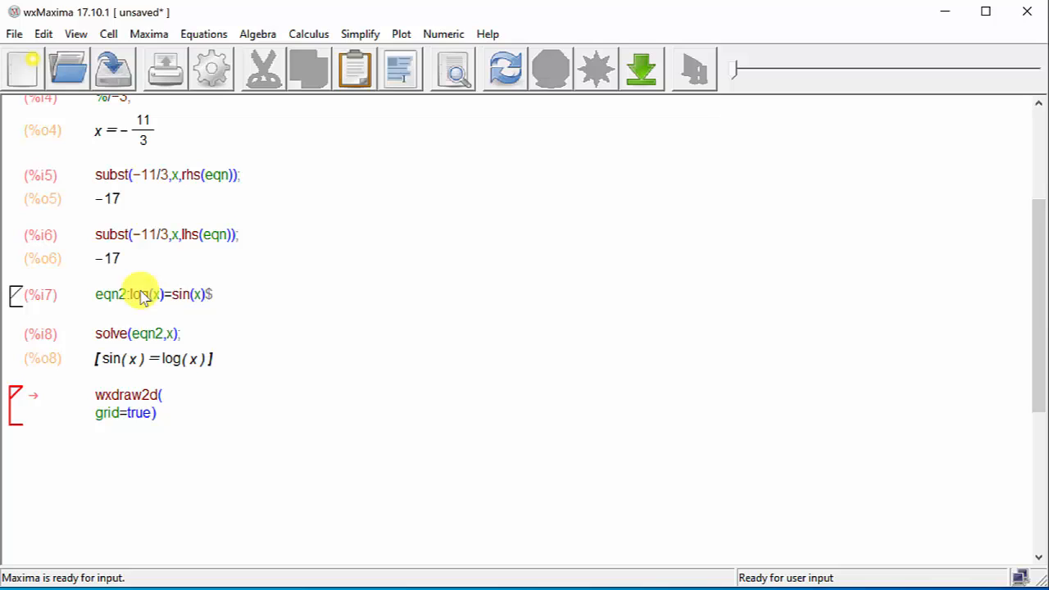
type(",")
key("Return")
Add the plot object explicit(log()-sin(x),x,0,10) to the wxdraw2d command
type("explicit")
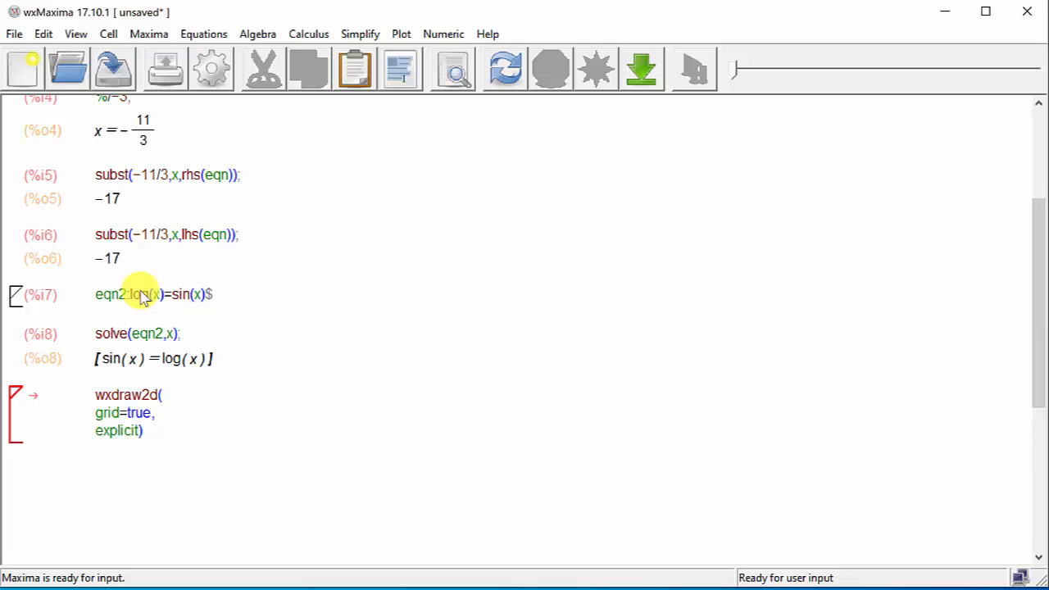
type("(log(")
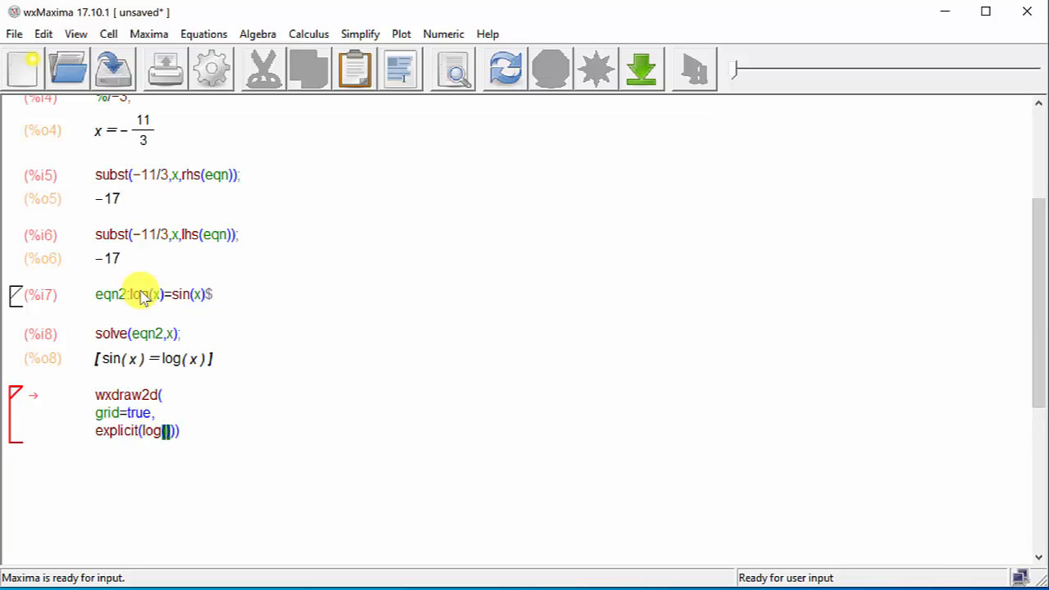
type(")-sin")
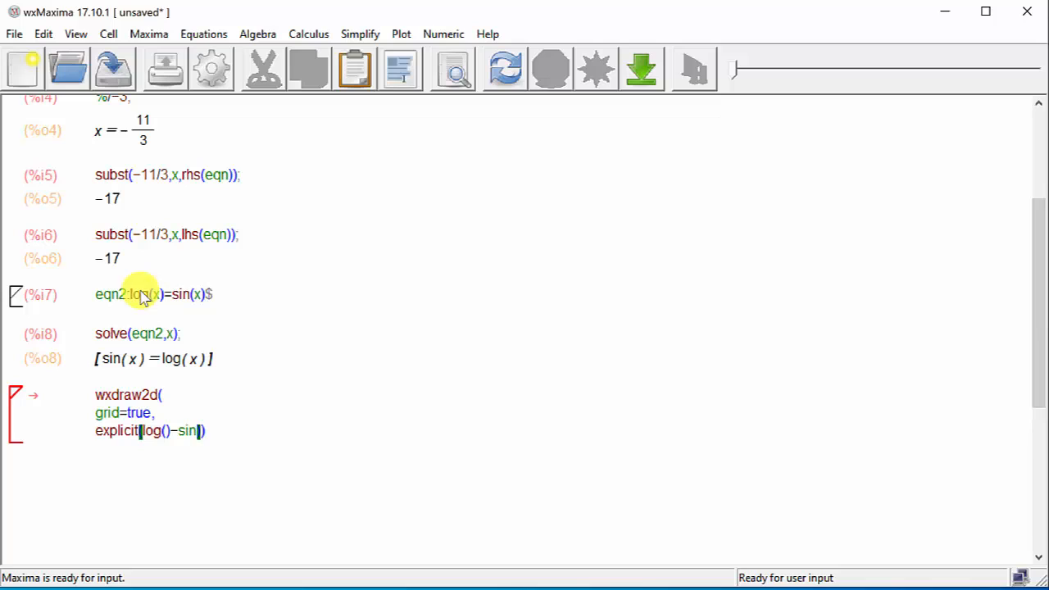
type("(")
key("Right")
key("Left")
type("x")
key("Right")
type(",x,0,10")
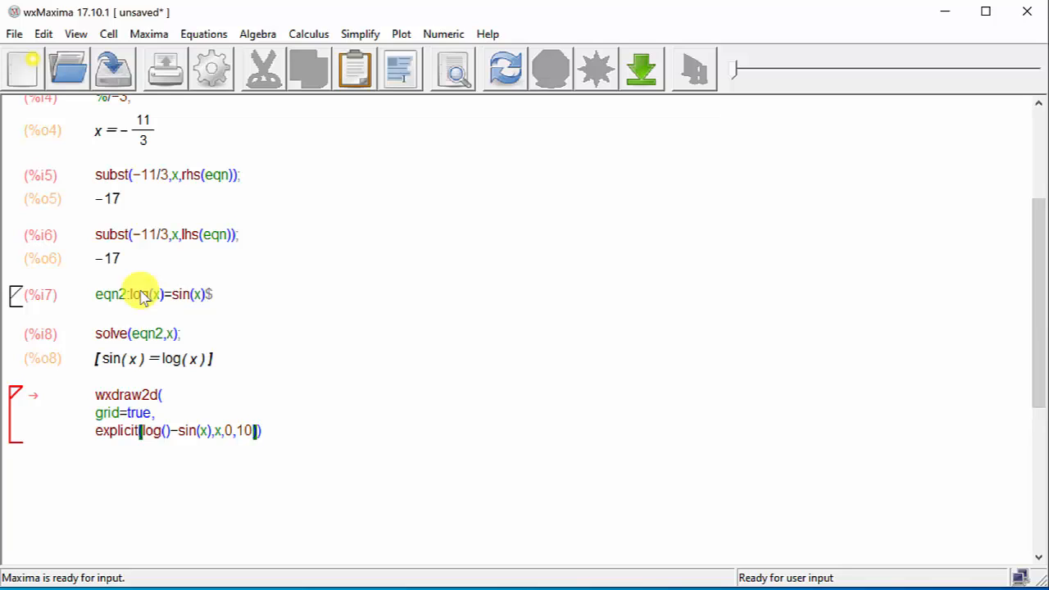
Put the closing parenthesis of the wxdraw2d command on its own line and evaluate the plot cell
key("shift+Return")
key("Up")
key("Return")
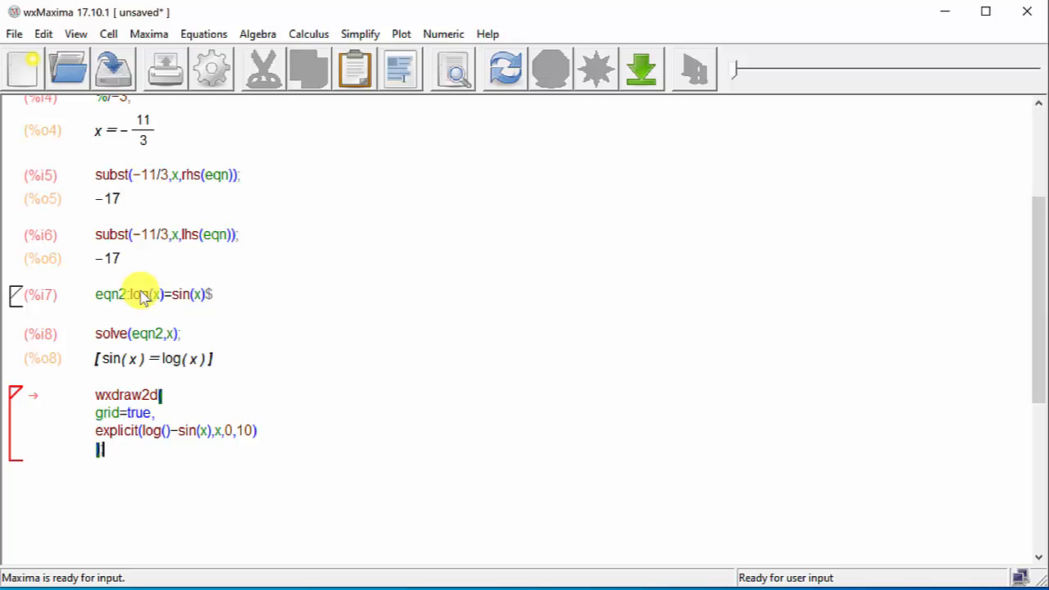
key("shift+Return")
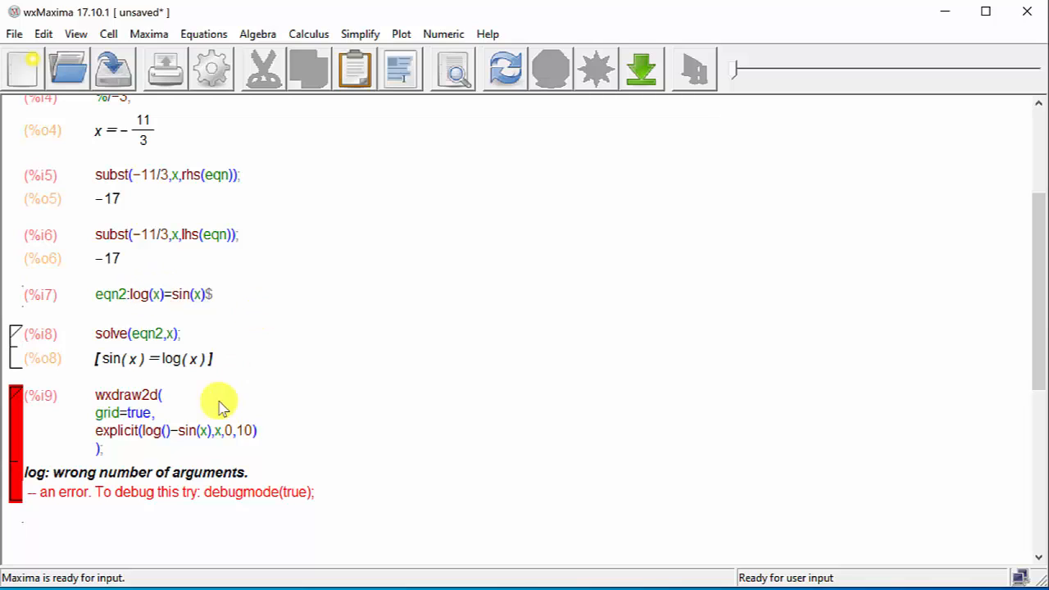
Insert the missing x into log() in the wxdraw2d cell and re-evaluate the plot of log(x)-sin(x)
left_click(166, 434)
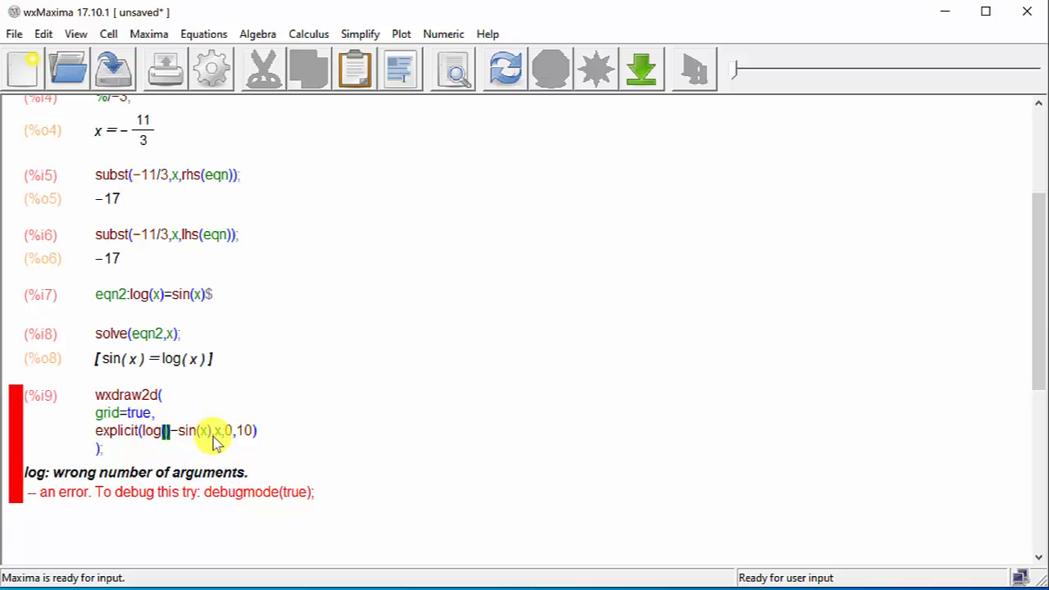
type("x")
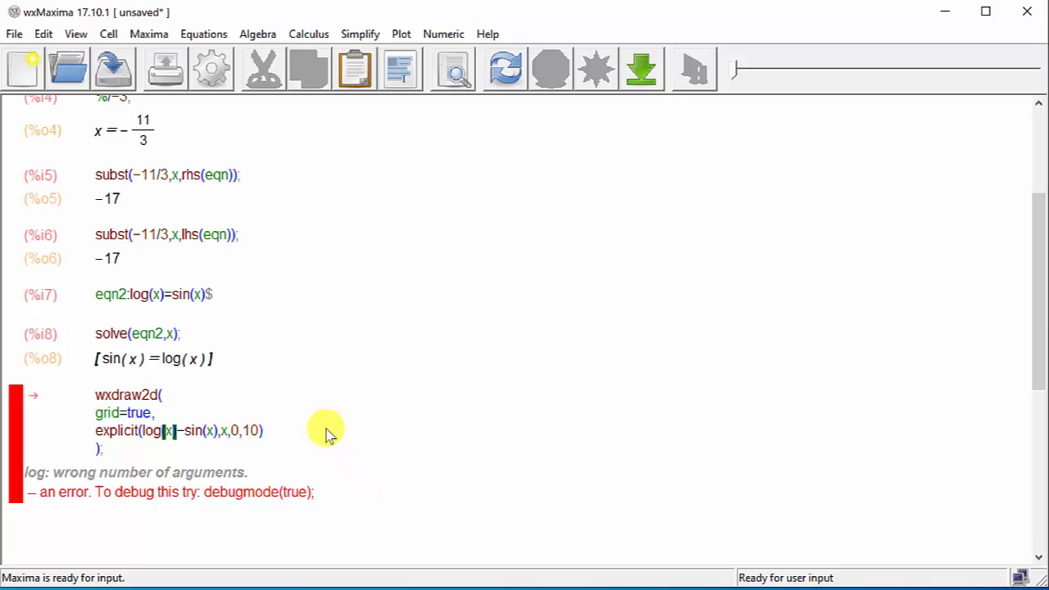
key("Right")
key("shift+Return")
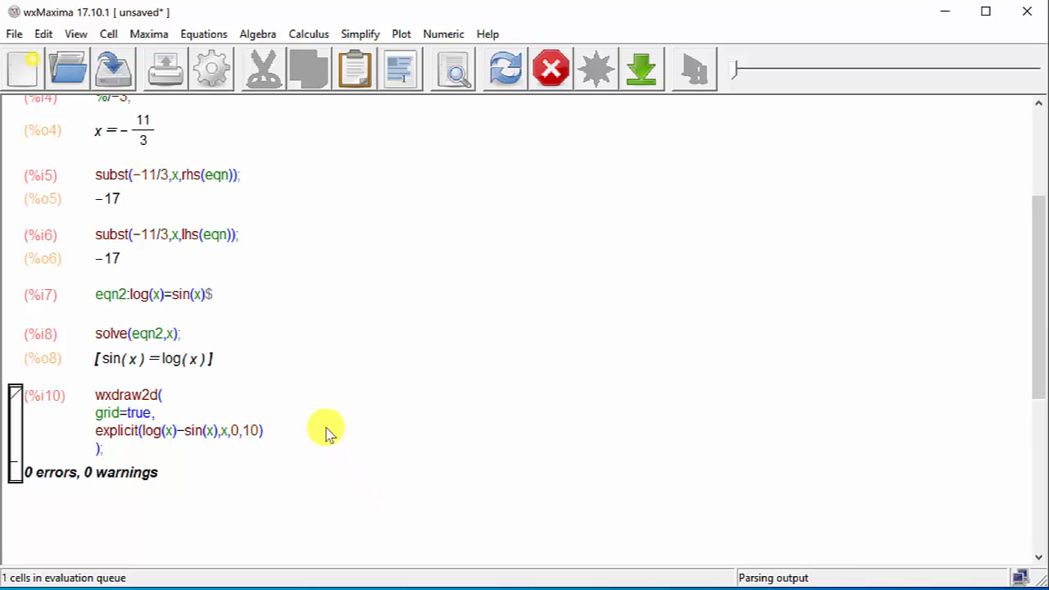
Examine the plot of log(x)-sin(x) together with the eqn2 definition to locate where the curve crosses zero
scroll(328, 434, "down", 10)
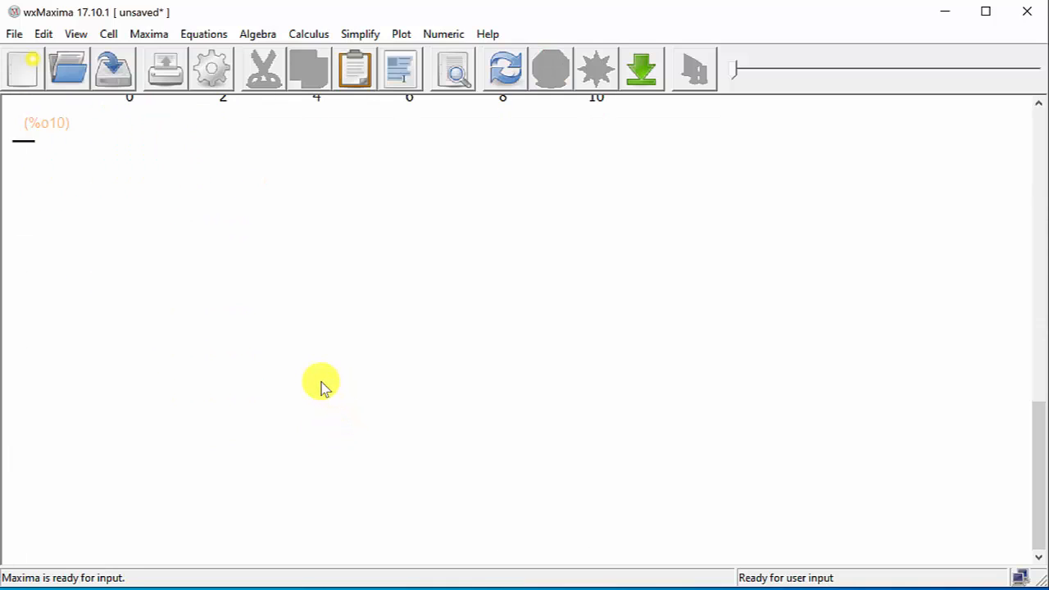
scroll(321, 392, "up", 3)
scroll(321, 395, "up", 8)
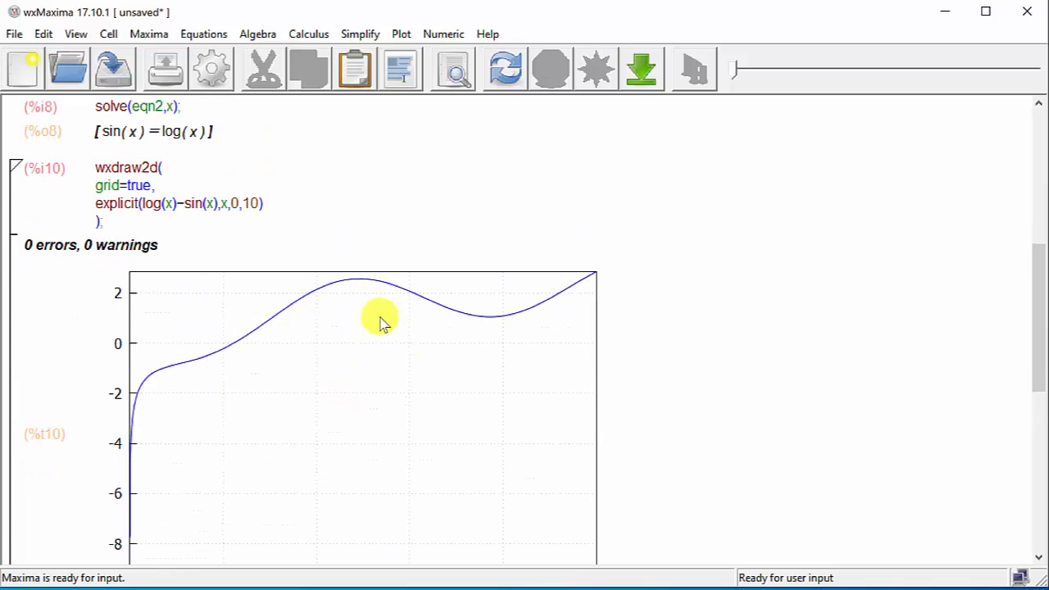
scroll(375, 314, "down", 1)
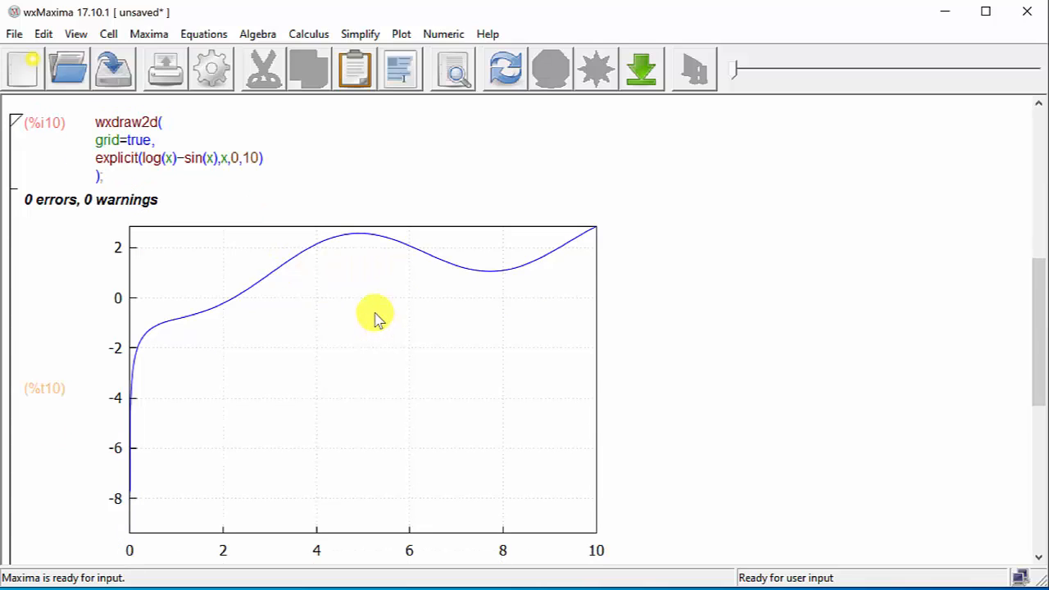
scroll(373, 312, "up", 1)
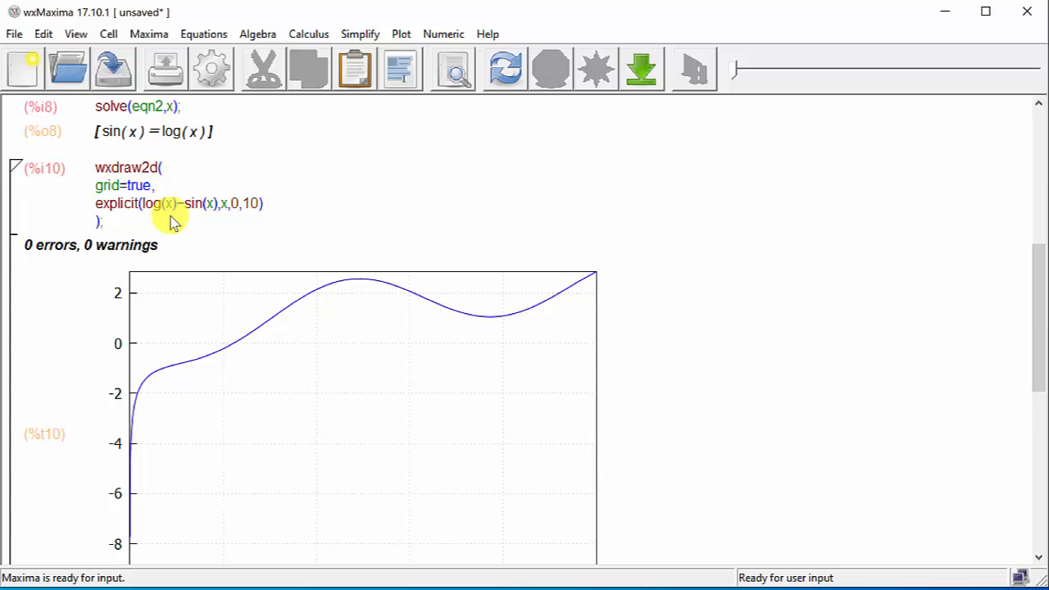
scroll(172, 228, "up", 2)
scroll(172, 230, "up", 2)
scroll(172, 230, "up", 2)
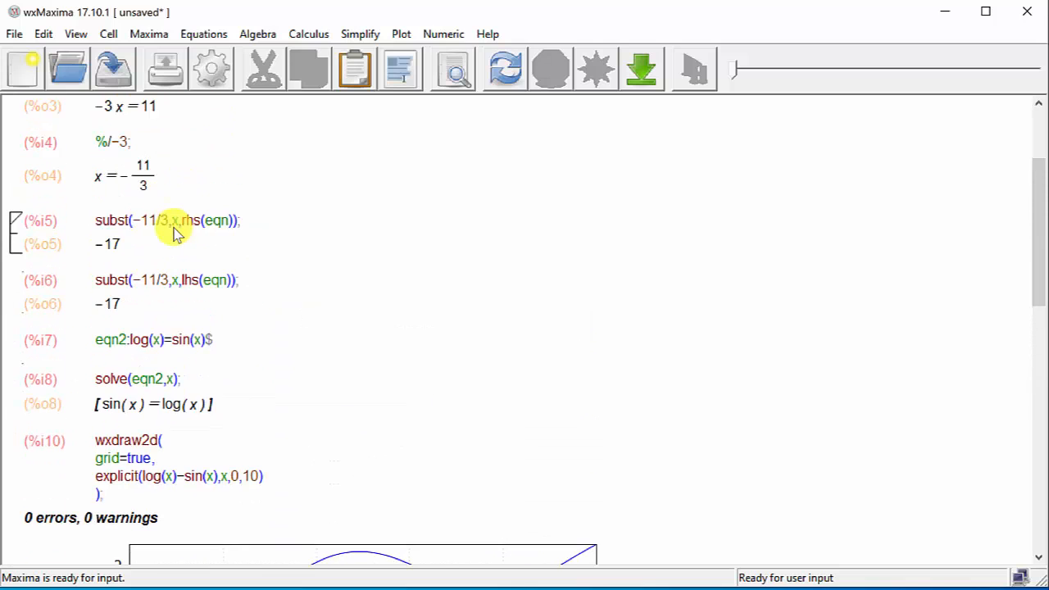
scroll(174, 231, "down", 2)
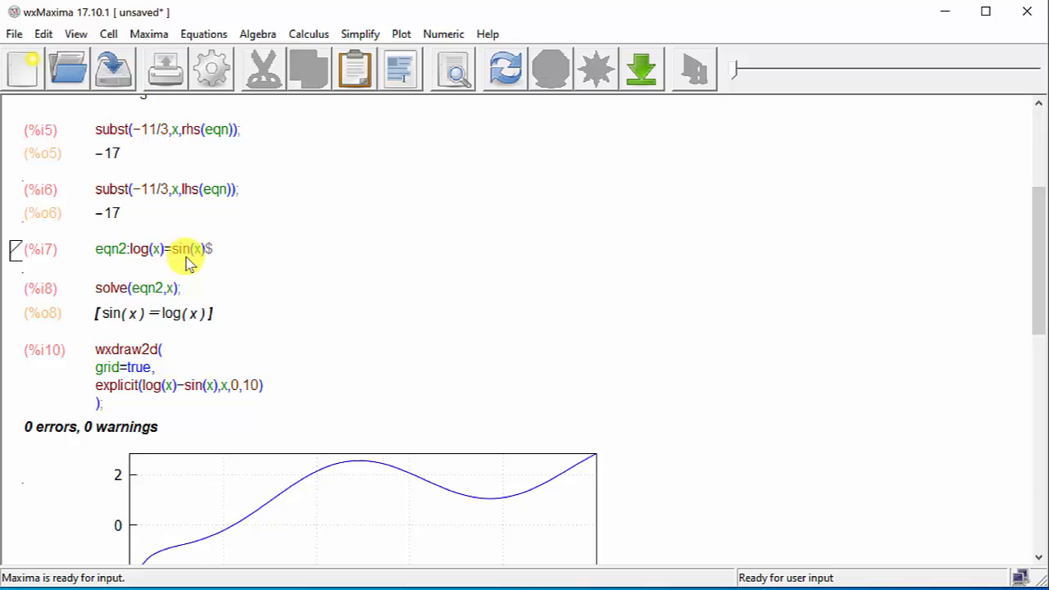
scroll(184, 260, "down", 5)
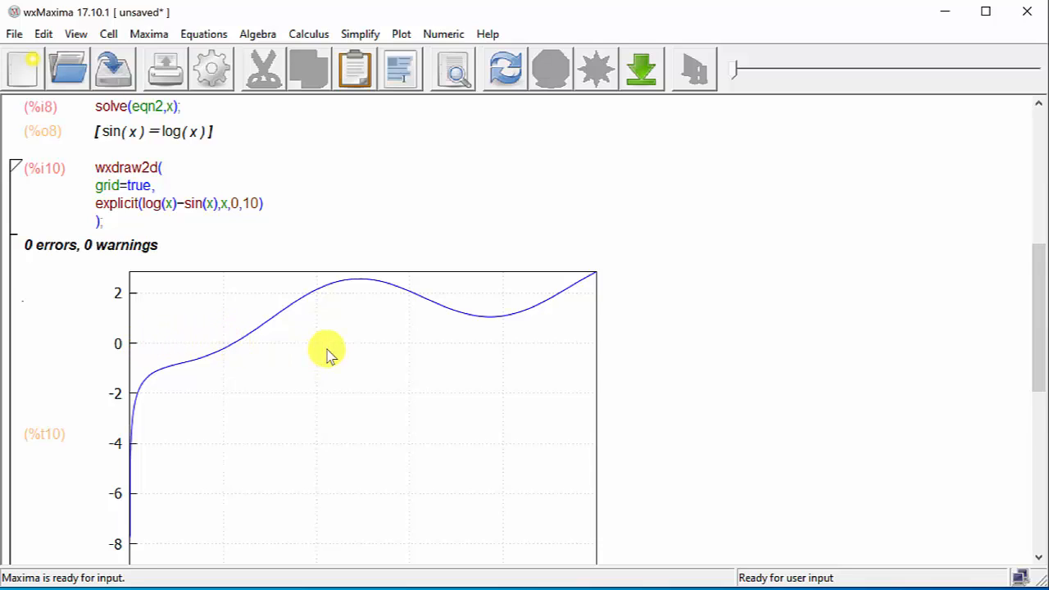
scroll(324, 348, "down", 3)
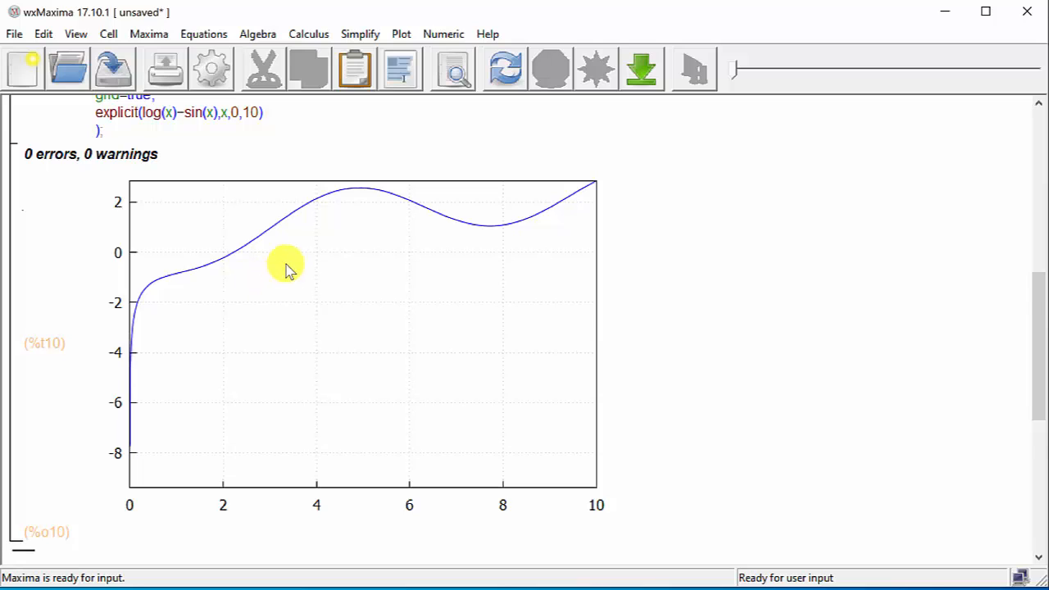
Find the root of log(x)-sin(x) between 2 and 4 numerically by evaluating find_root(log(x)-sin(x),2,4); in a new cell
scroll(288, 266, "down", 2)
scroll(288, 261, "down", 2)
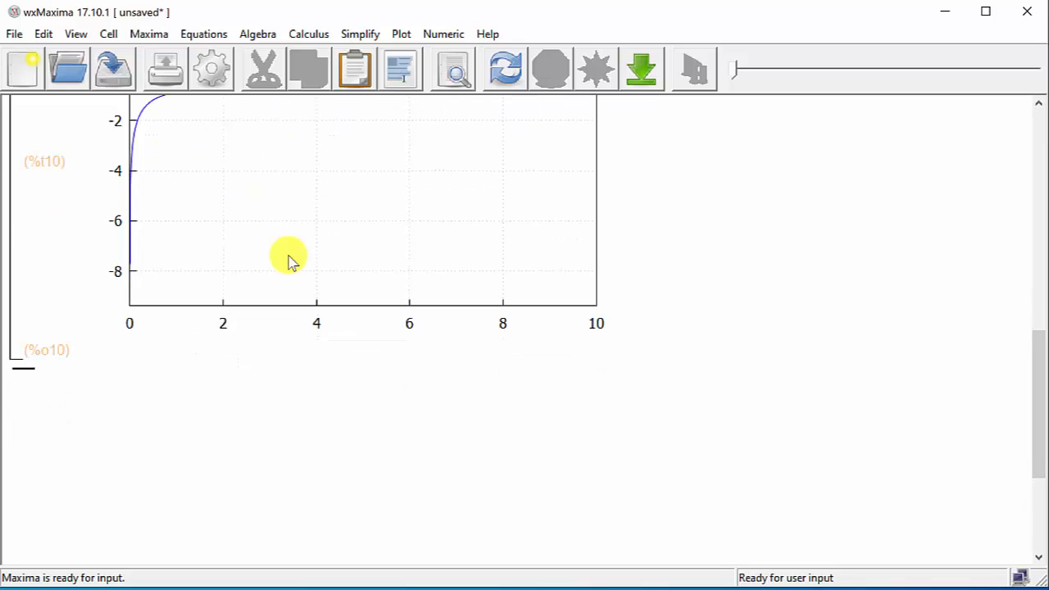
type("find_root")
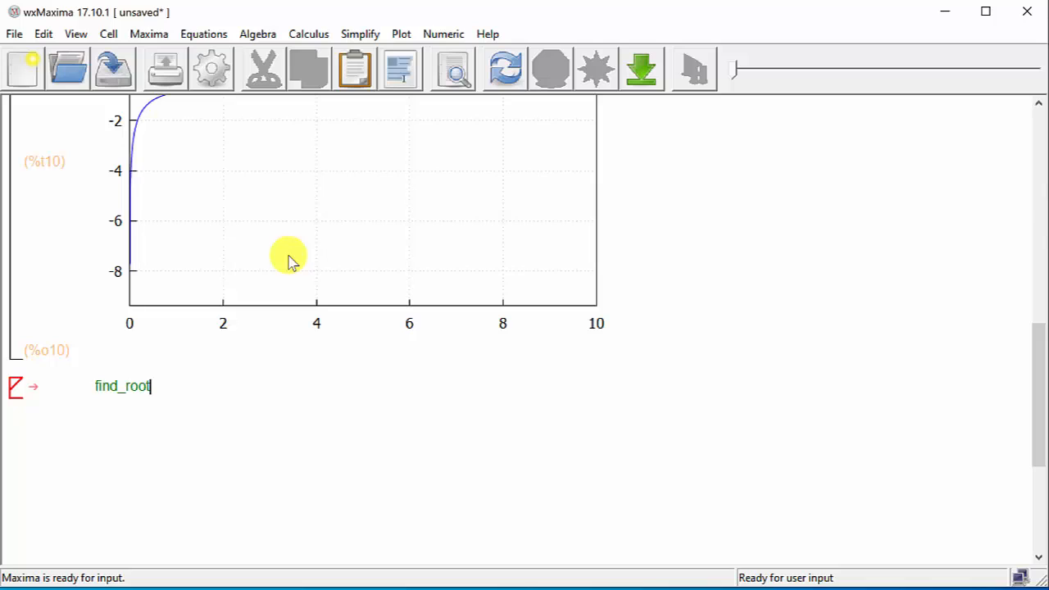
type("(log(")
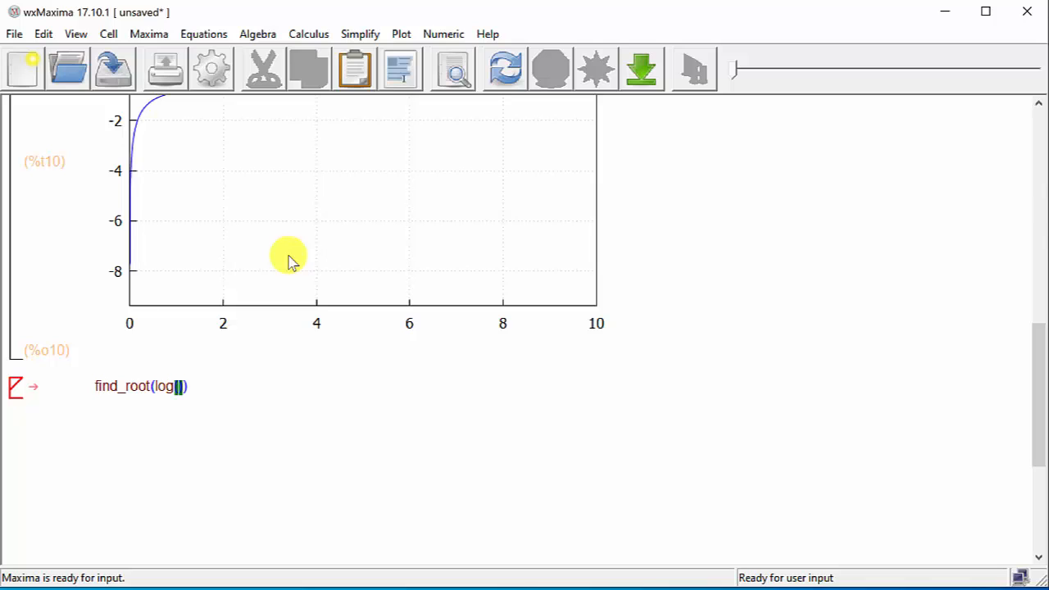
type("x)-sin(x")
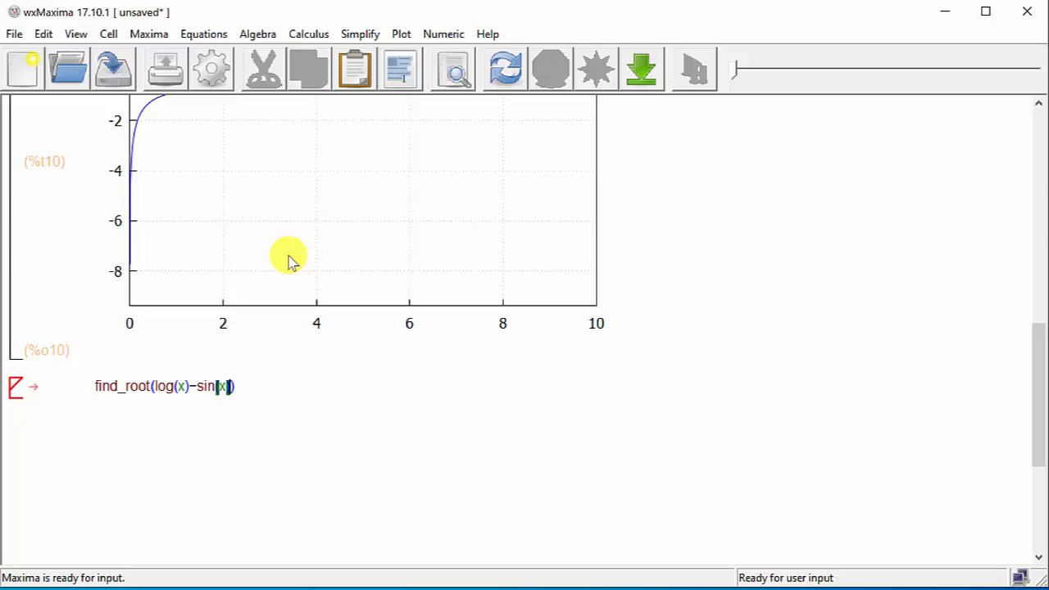
type("),2,4")
type(";")
key("shift+Return")
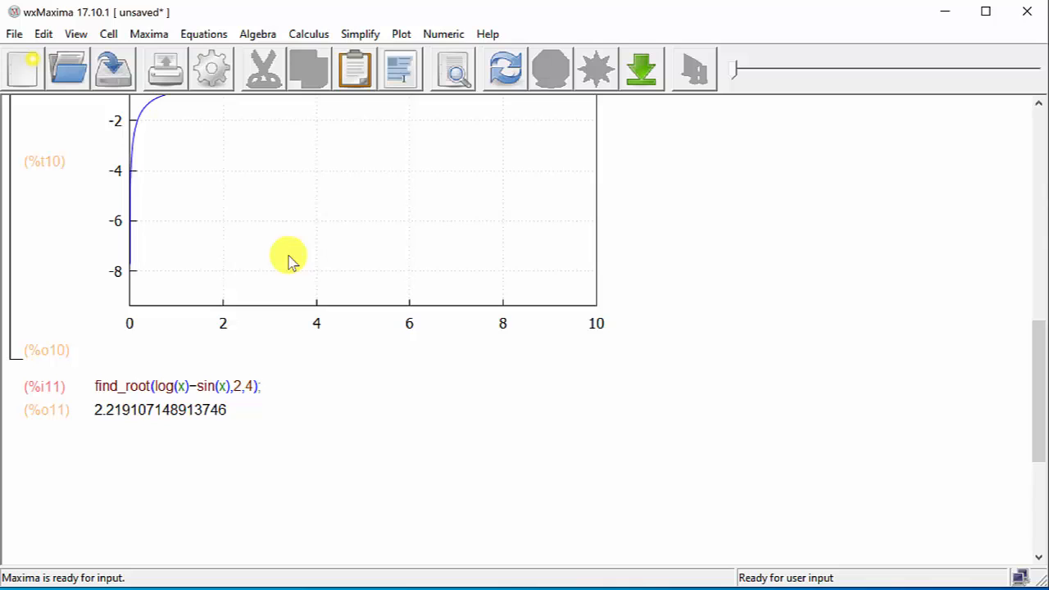
Define the first linear equation as L1:2*x-3*y=5$ in a new cell below the root result
scroll(363, 304, "up", 3)
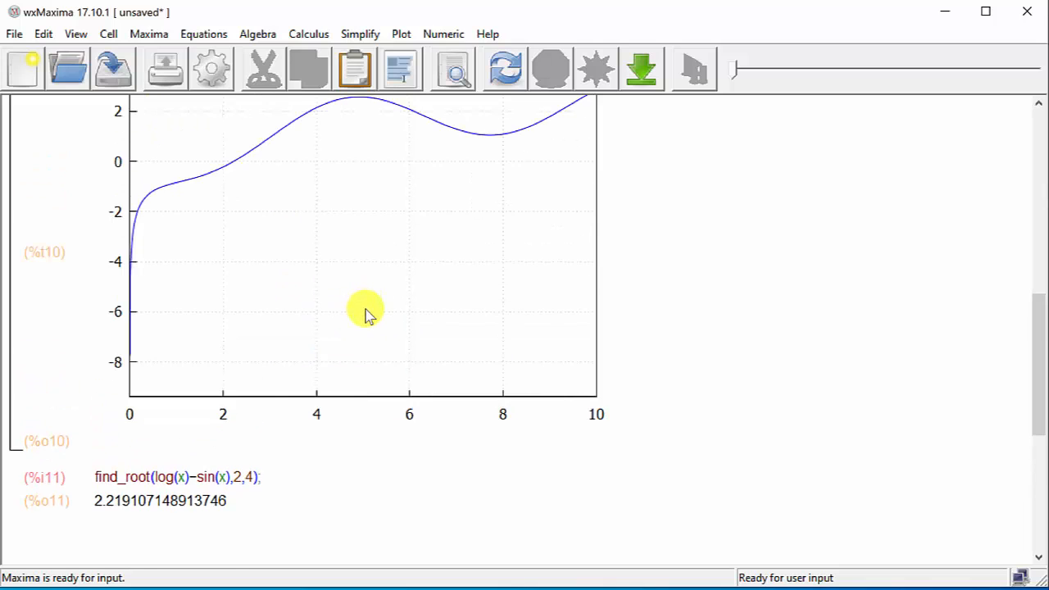
scroll(364, 312, "up", 6)
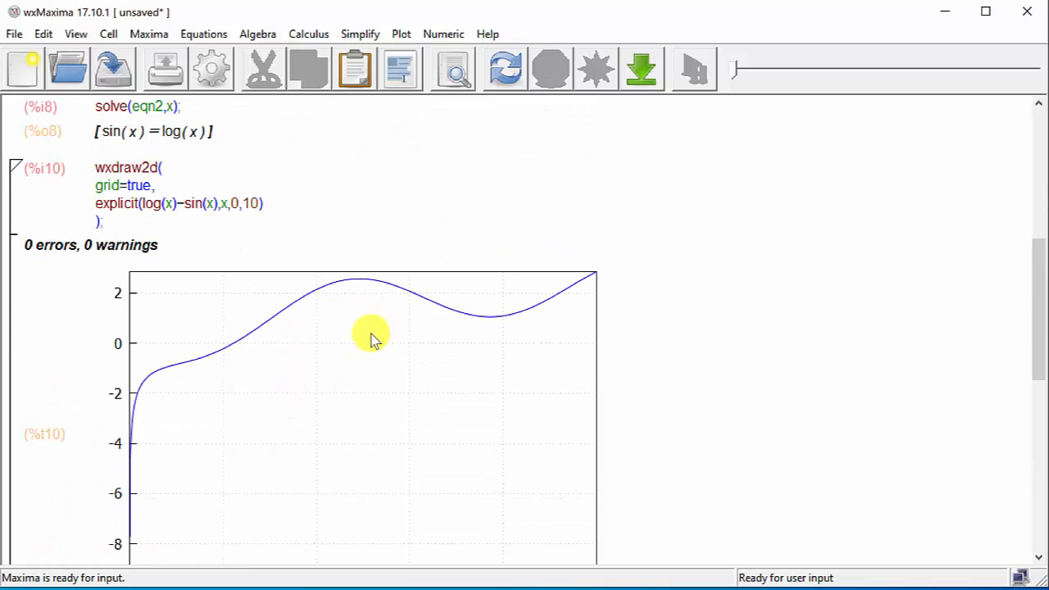
scroll(361, 333, "down", 3)
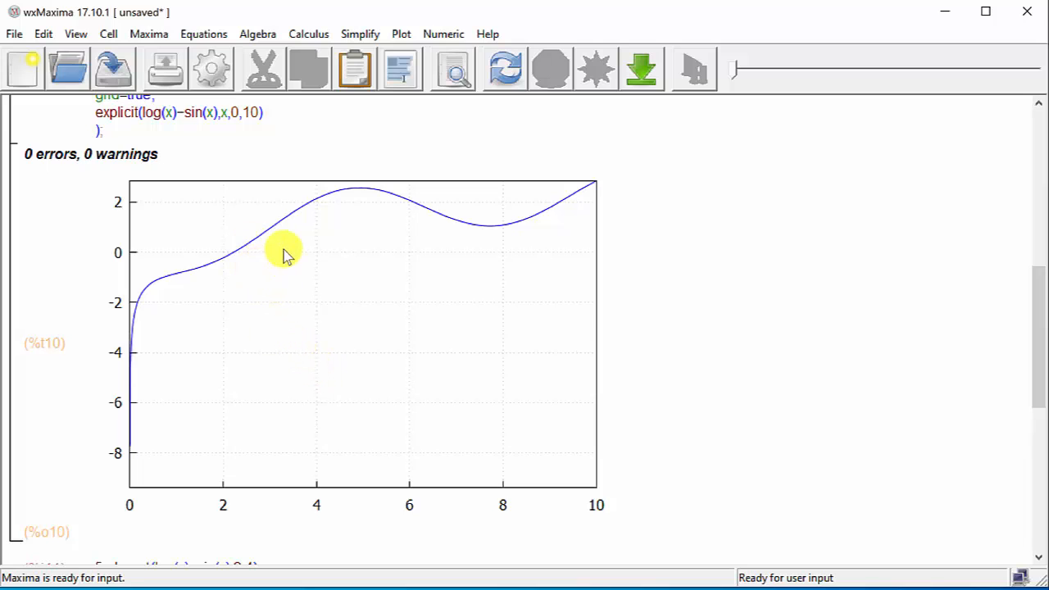
scroll(300, 317, "down", 3)
scroll(297, 316, "down", 2)
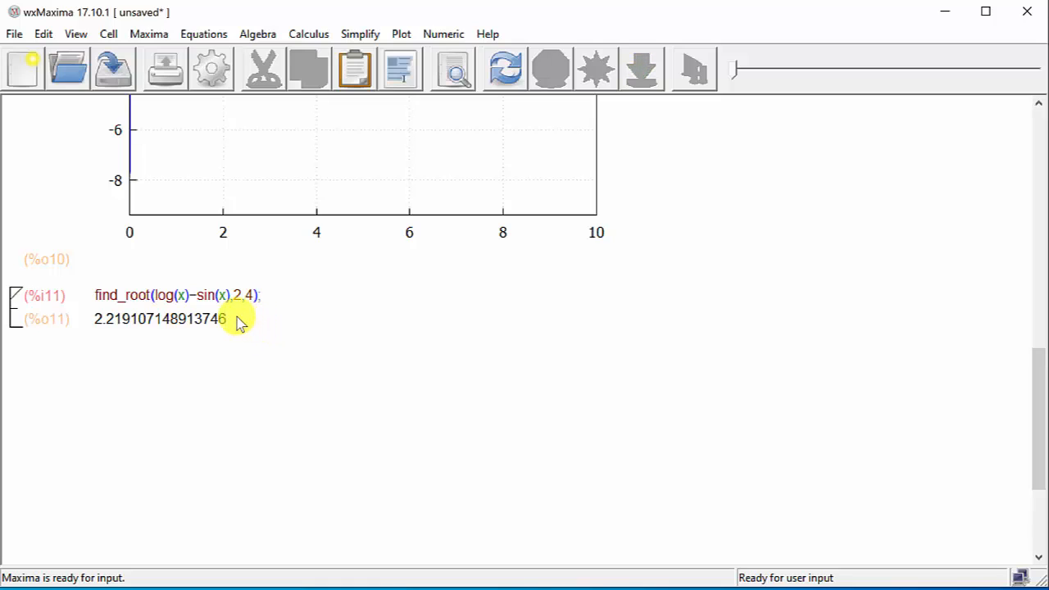
left_click(138, 354)
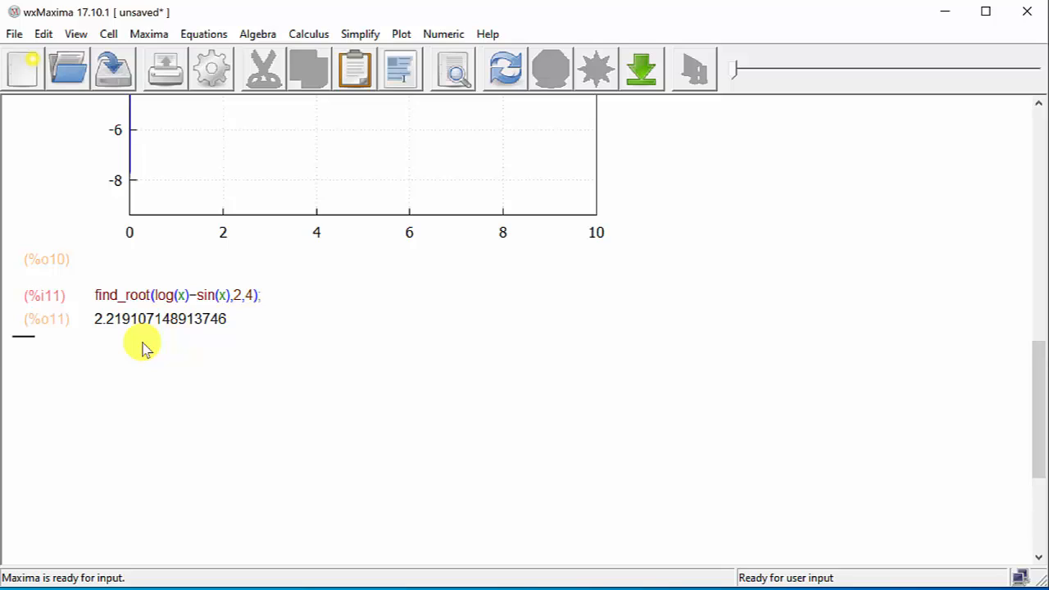
type("L1:2*x-y")
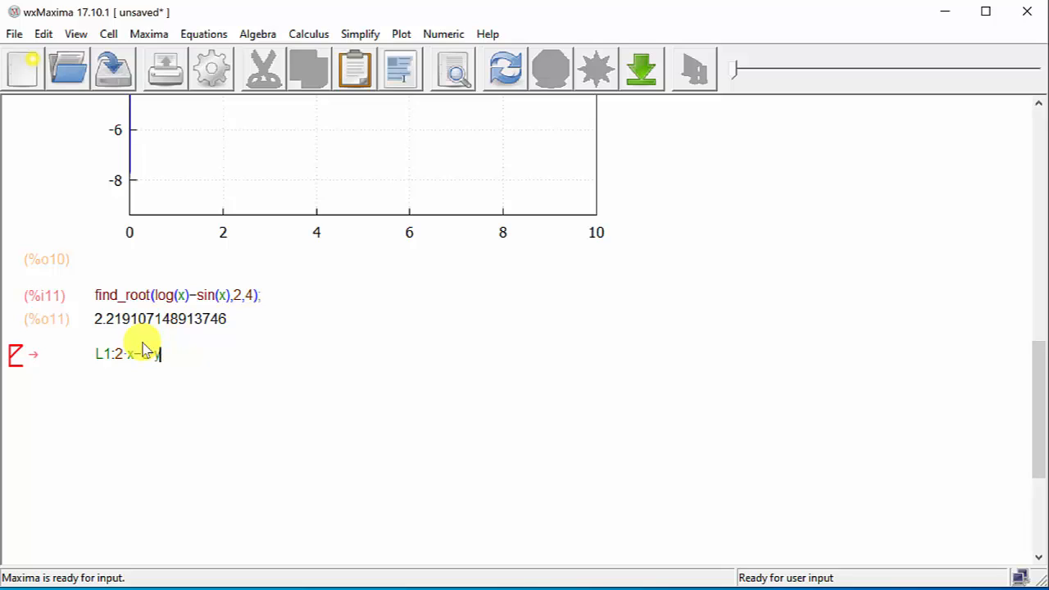
type("=5$")
key("Return")
Define the second equation as L2:3*x+7=2$ on the next line of the same cell
type("L2:")
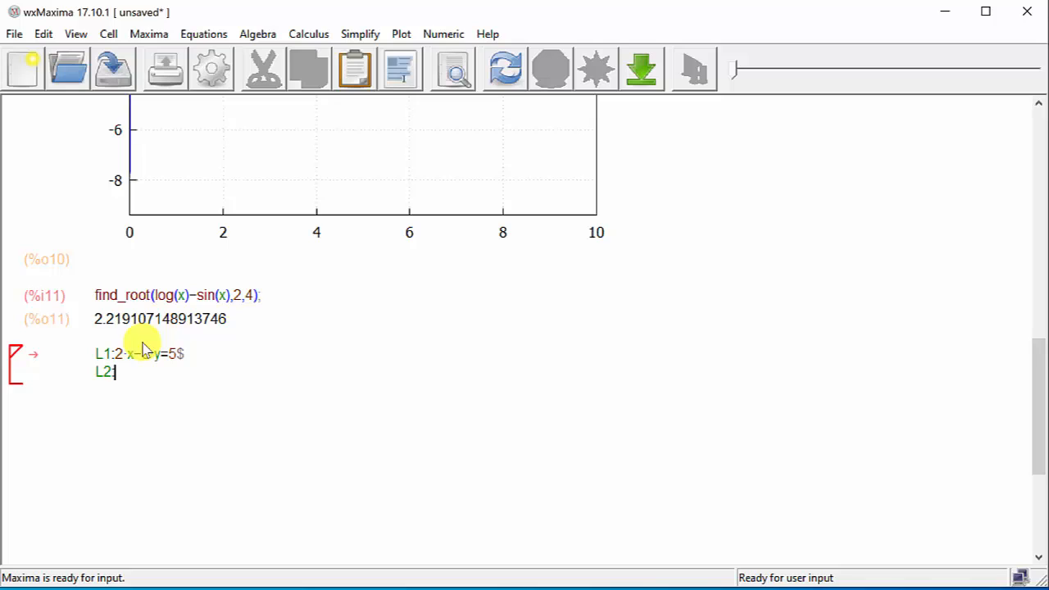
type("3*x")
type("+")
type("7")
type("=")
type("2")
type("$")
key("Return")
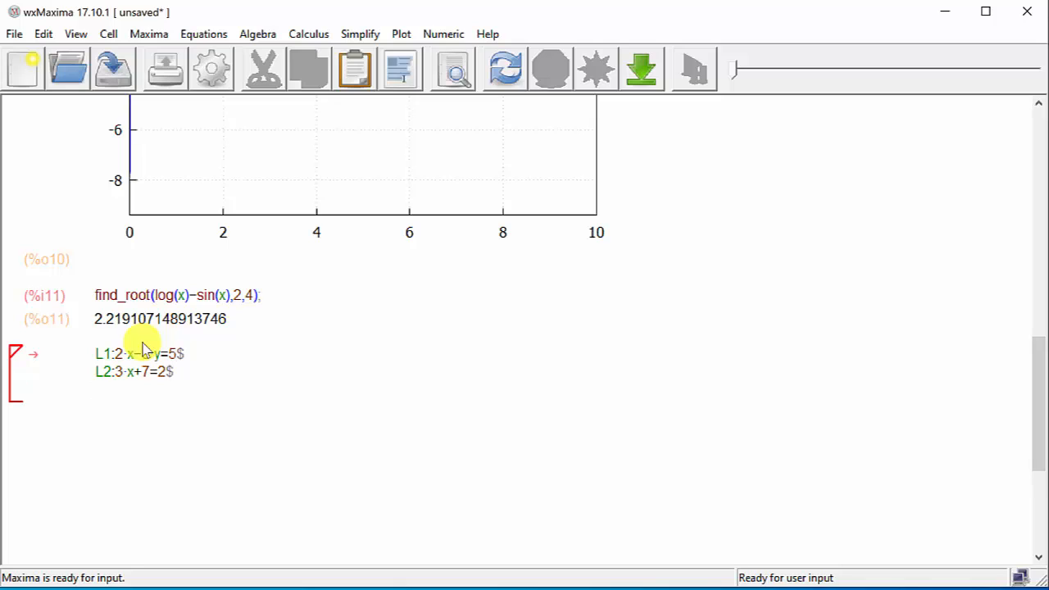
Solve the system for both unknowns by adding solve([L1,L2],[x,y]); as the third line and evaluating the cell
type("solve(")
type("[L1,L2")
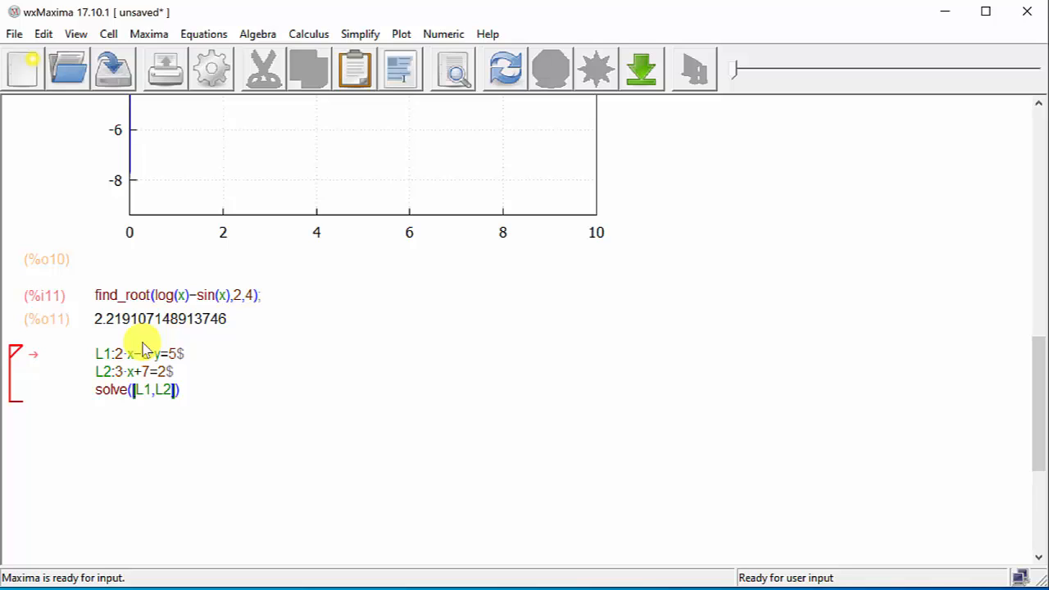
type(",")
type("[x,y])")
key("Right")
key("shift+Return")
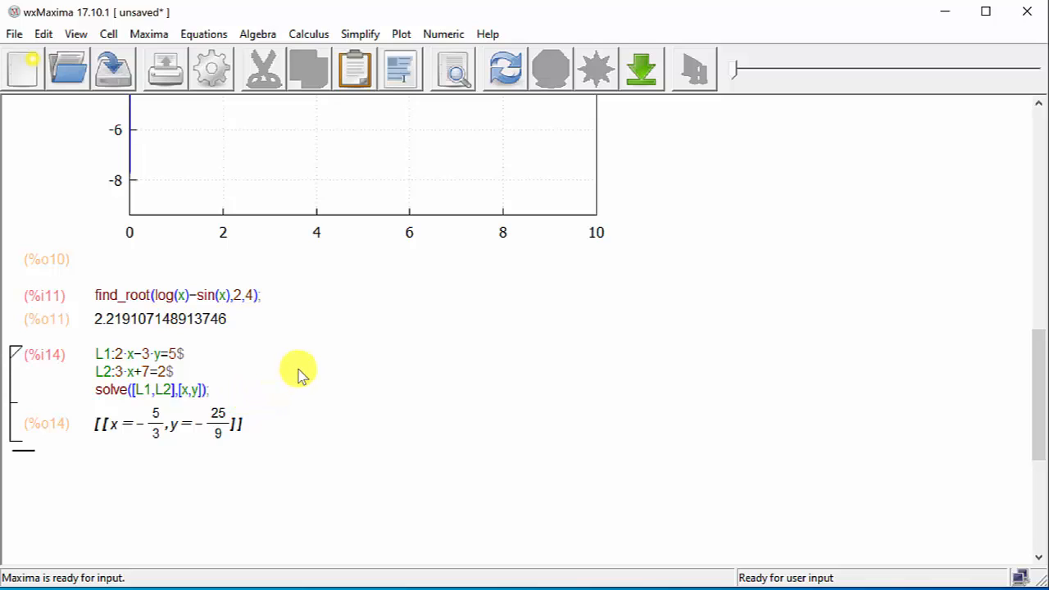
Replace the 7 in L2 with y so it reads 3*x+y=2, and re-evaluate the system cell
left_click(141, 370)
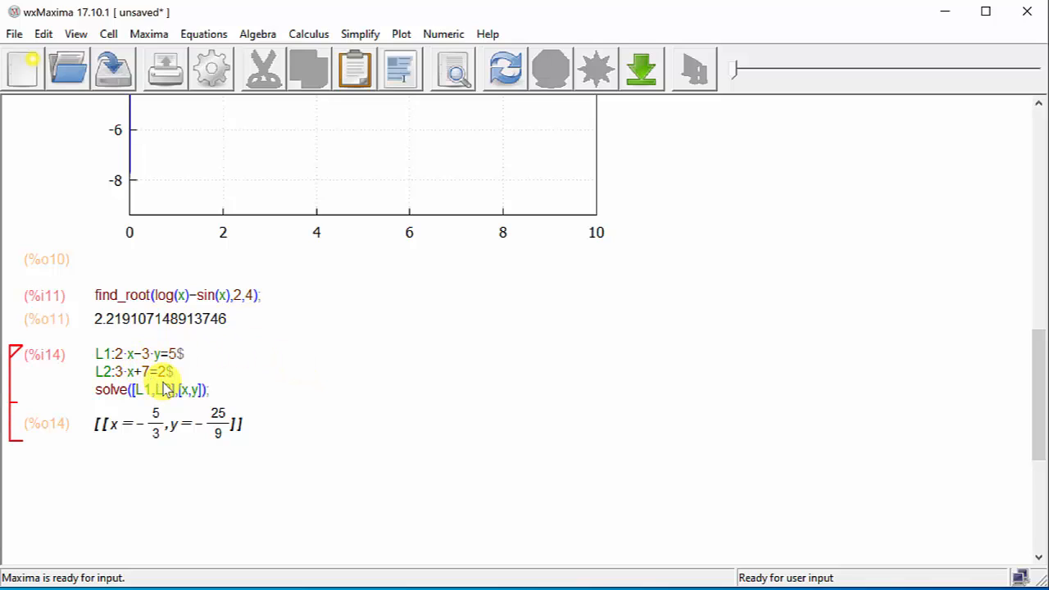
key("Delete")
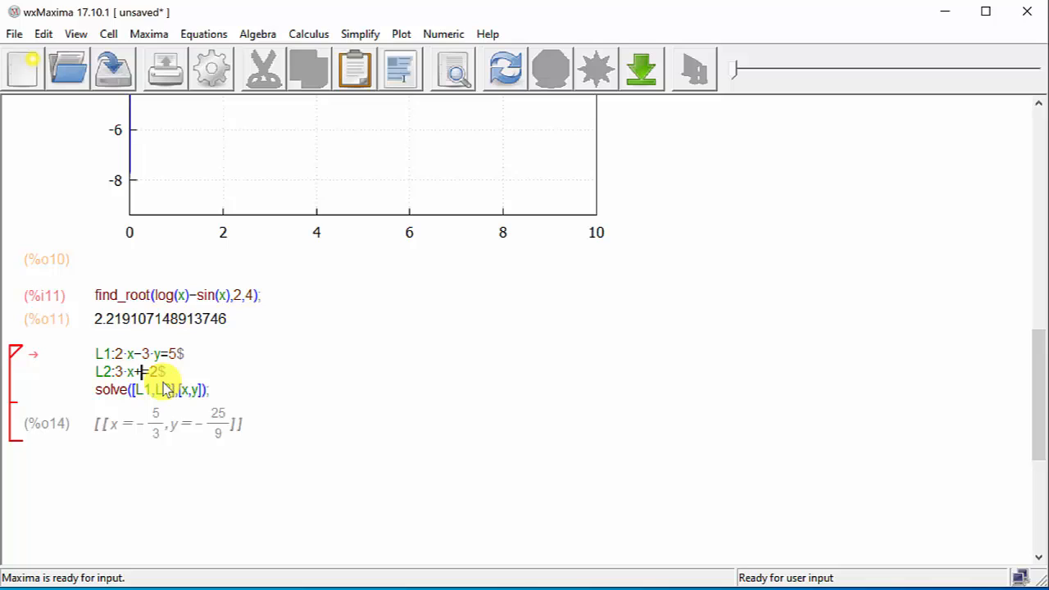
type("y")
key("shift+Return")
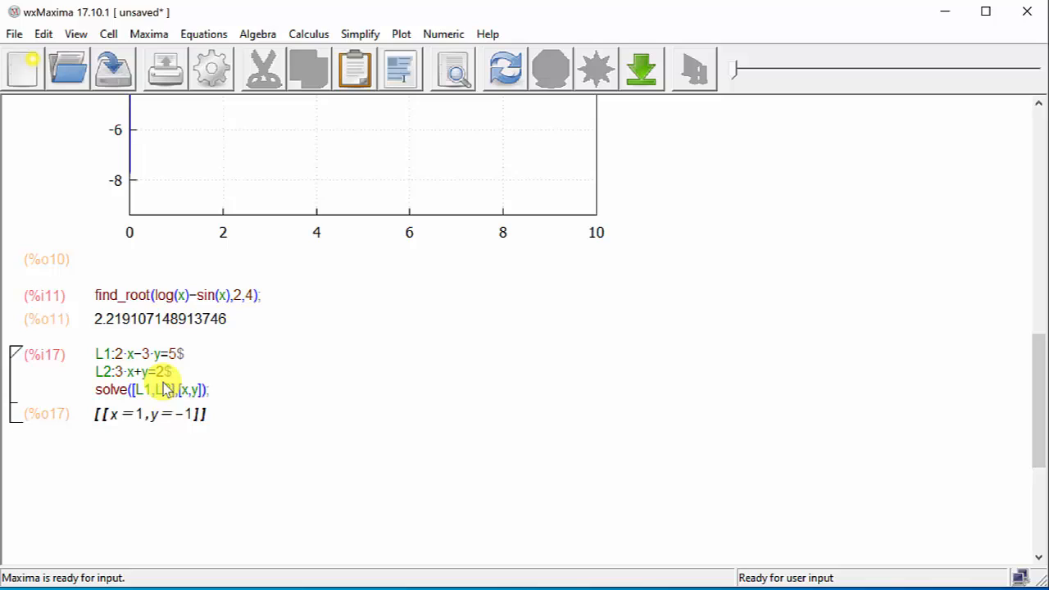
Start a wxdraw2d command in a new cell with the option grid=true on its own line
type("wxdraw2d")
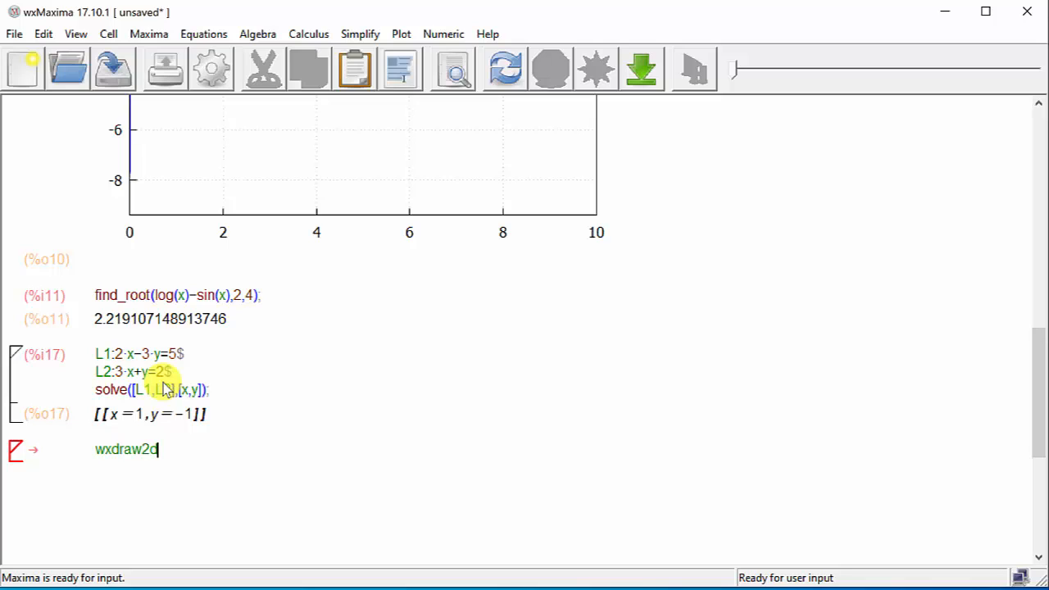
type("(")
key("Return")
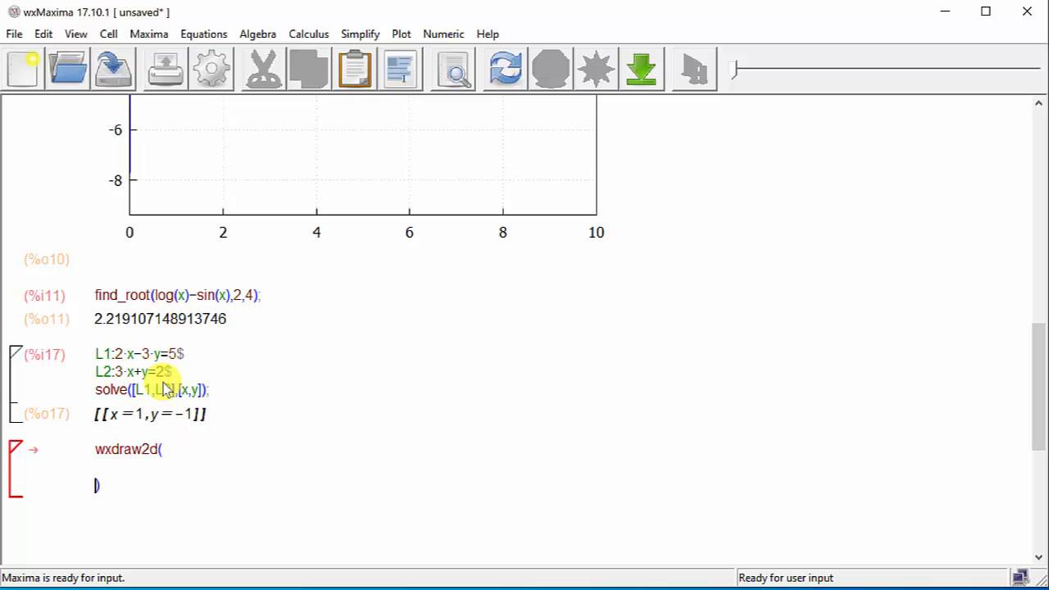
key("Up")
type("grid=true,")
key("Return")
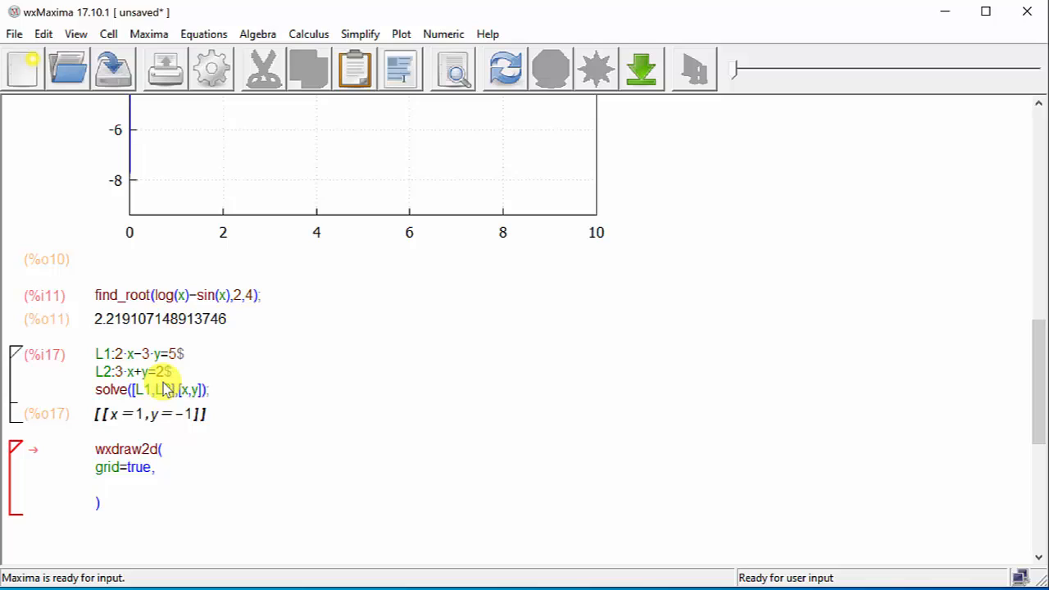
Add color=black, and the line implicit(L1,x,-2,2,y,-2,2), to the wxdraw2d command to plot the first equation
type("color=black,")
key("Return")
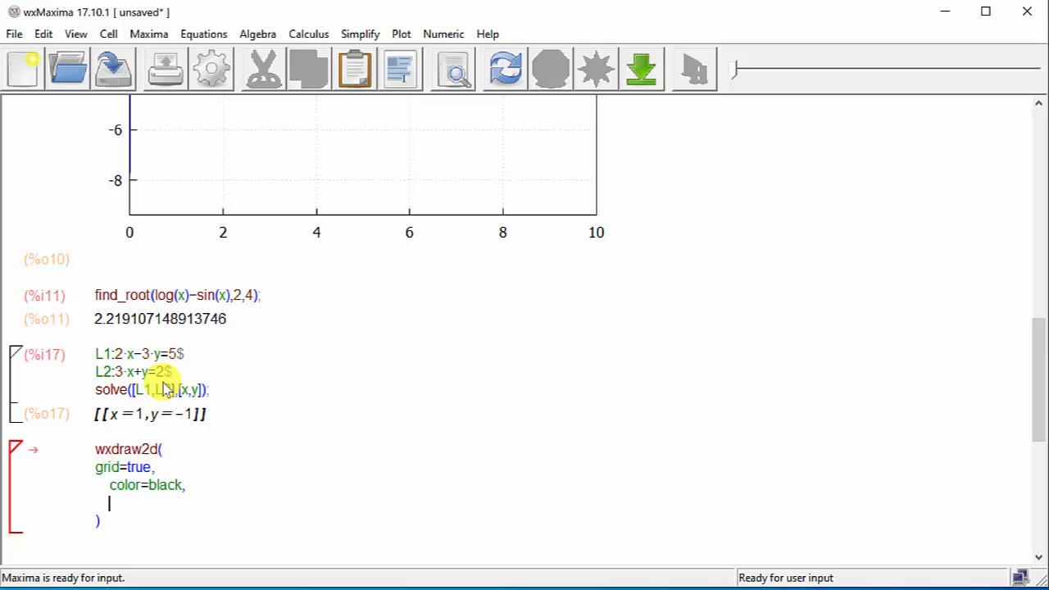
type("implicit(")
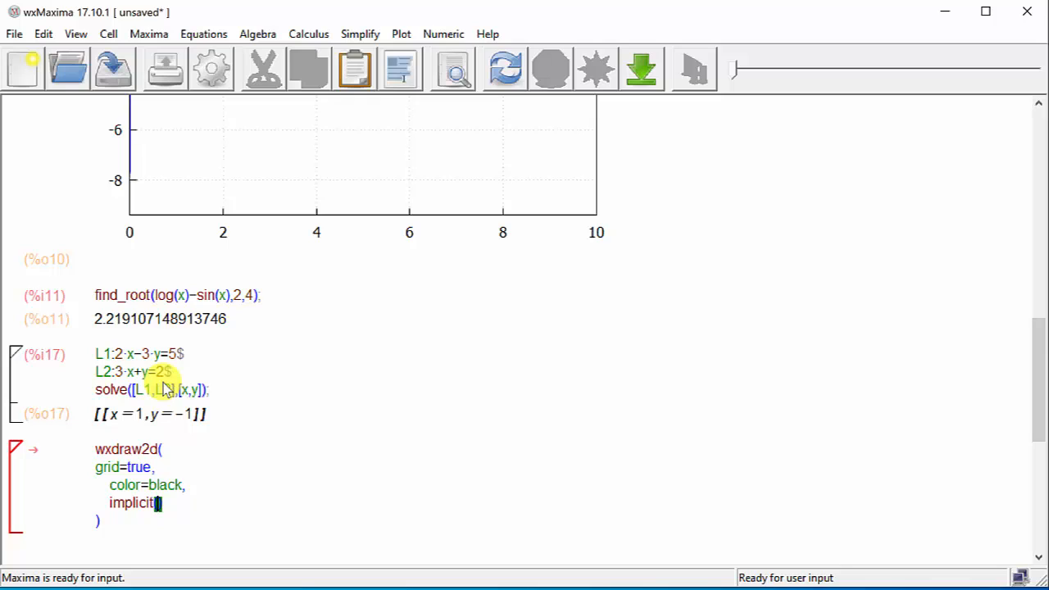
type("L1")
type(",x,-2,2,y,")
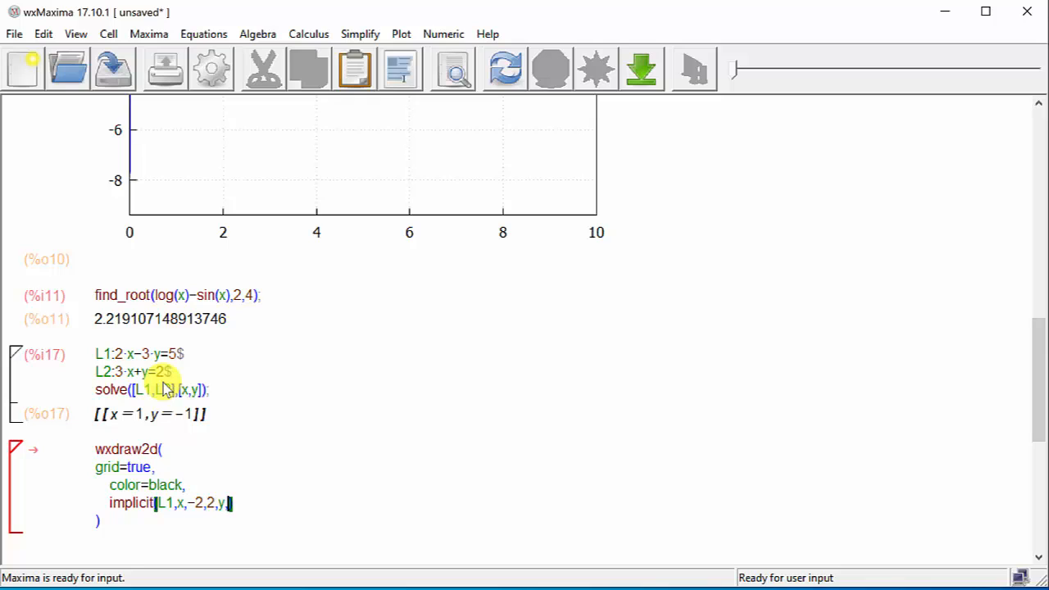
type("-2,2")
type("),")
key("Return")
Add implicit(L2,x,-2,2,y,-2,2), on the next line of the wxdraw2d command to plot the second equation
type("impi")
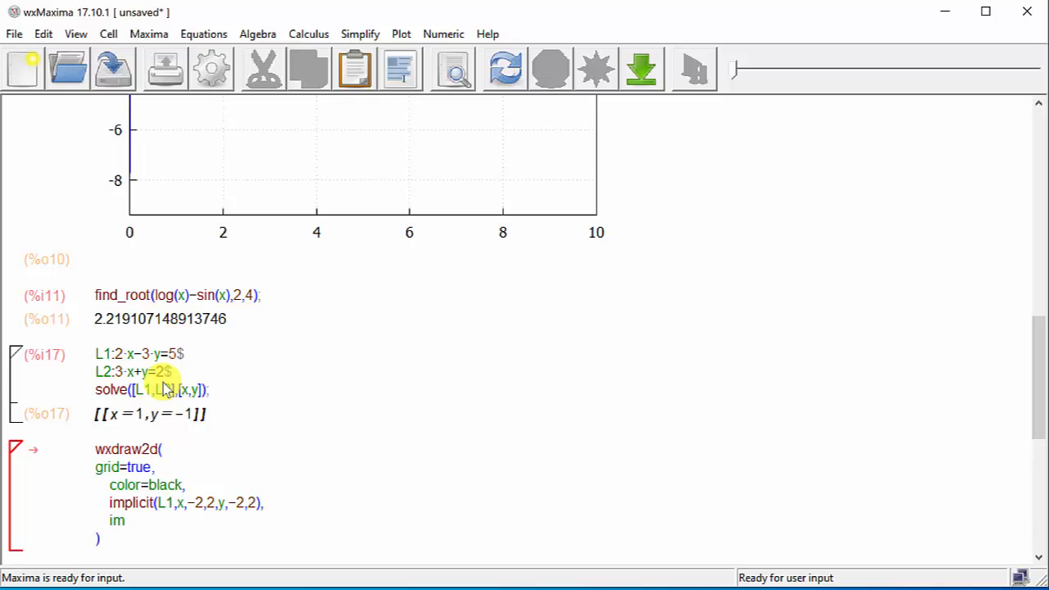
type("ci")
key("BackSpace")
key("BackSpace")
key("BackSpace")
key("BackSpace")
type(";icit")
key("BackSpace")
key("BackSpace")
key("BackSpace")
key("BackSpace")
key("BackSpace")
type("licit(L2")
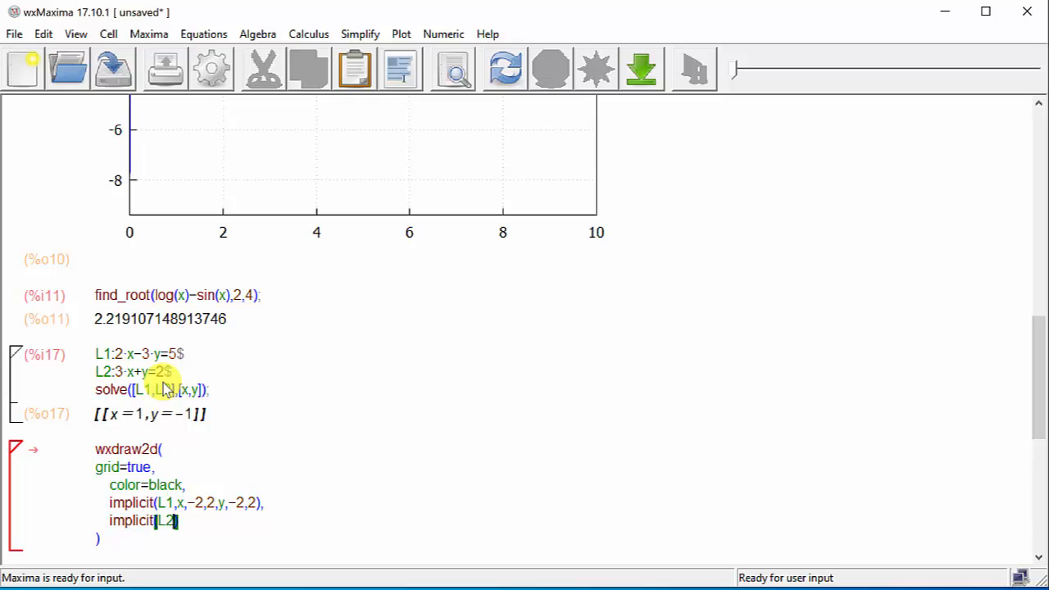
type(",x,-2,2,y,-2,2")
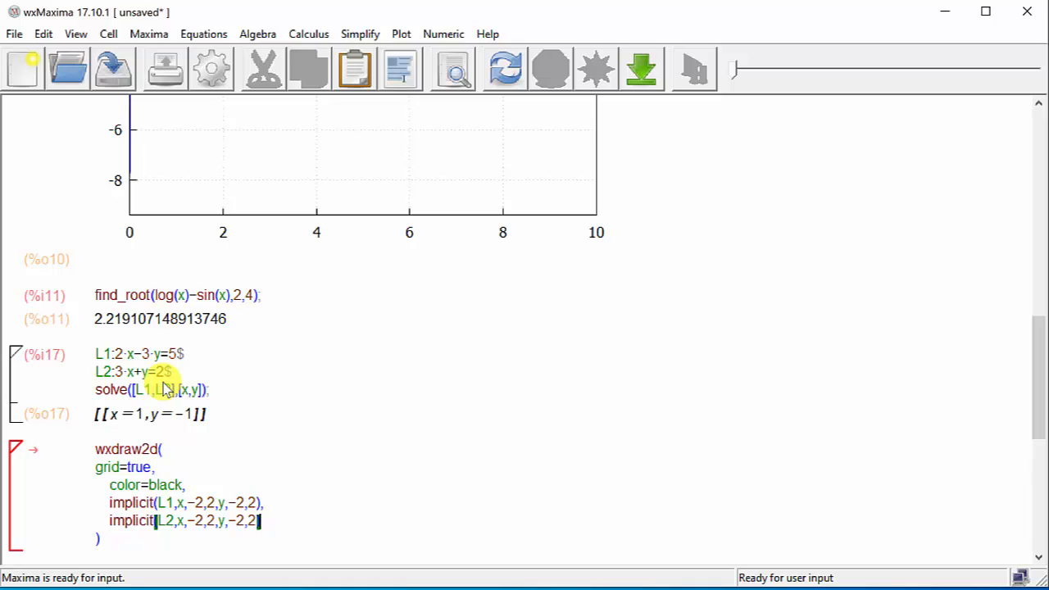
type("),")
key("Return")
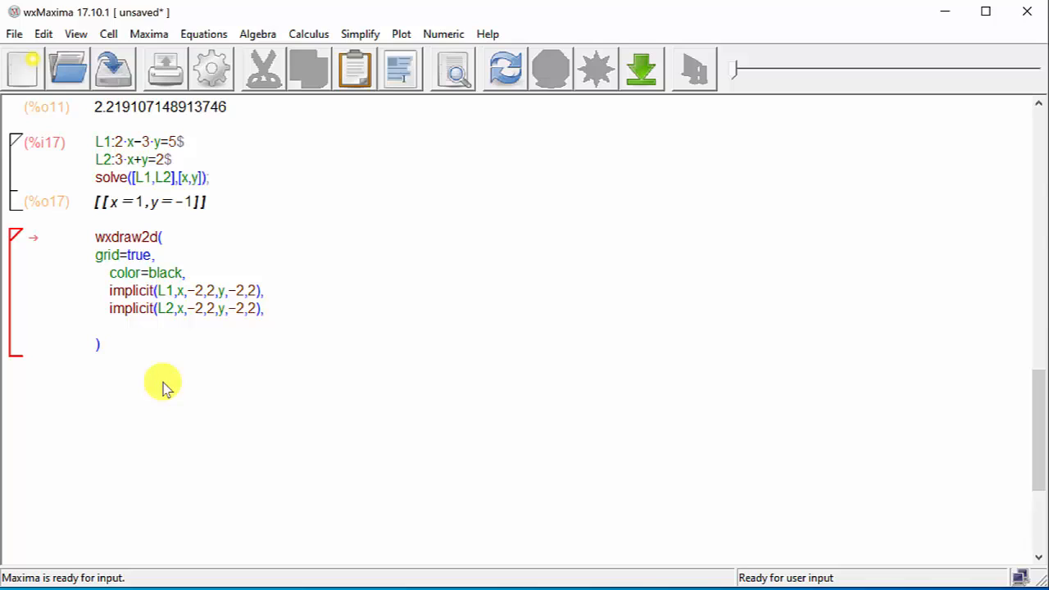
Add the options color=red, and point_type=7, on separate lines below the two implicit plots
type("color=red,")
key("Return")
type("poin")
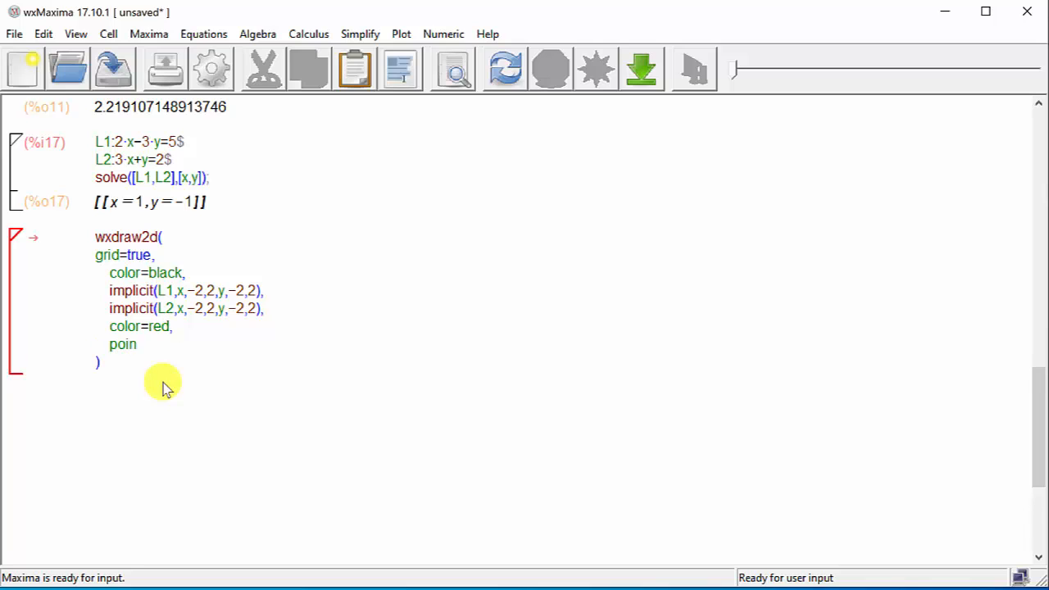
type("t_type=7")
type(",")
key("Return")
Mark the solution with points([[1,-1]]), end the wxdraw2d command with a semicolon, and evaluate the cell to plot the system
type("points")
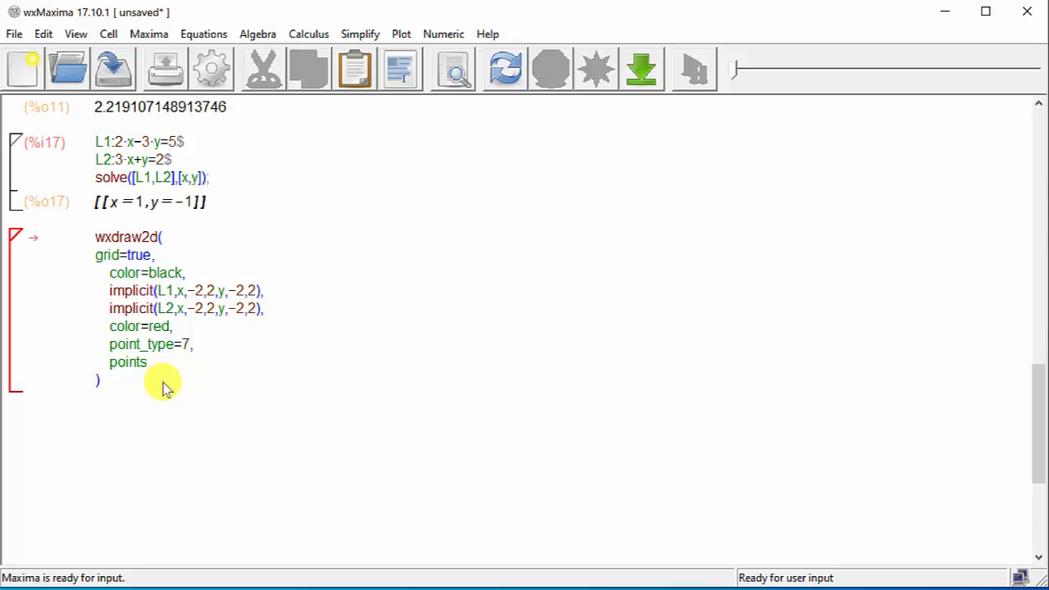
type("([[1,-1")
key("Right")
key("Right")
key("Right")
type(";")
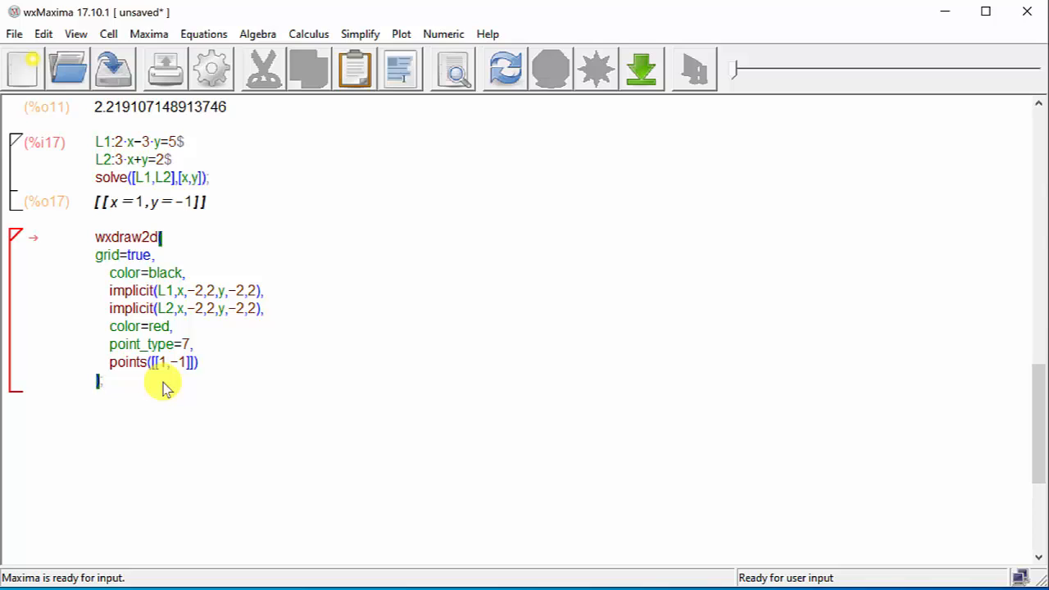
key("shift+Return")
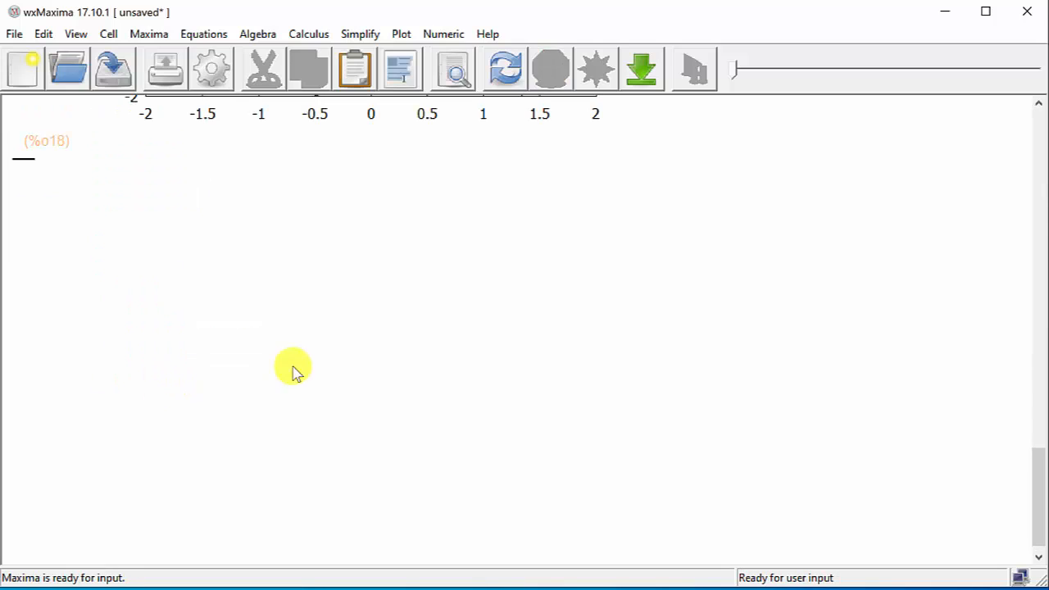
scroll(564, 372, "up", 6)
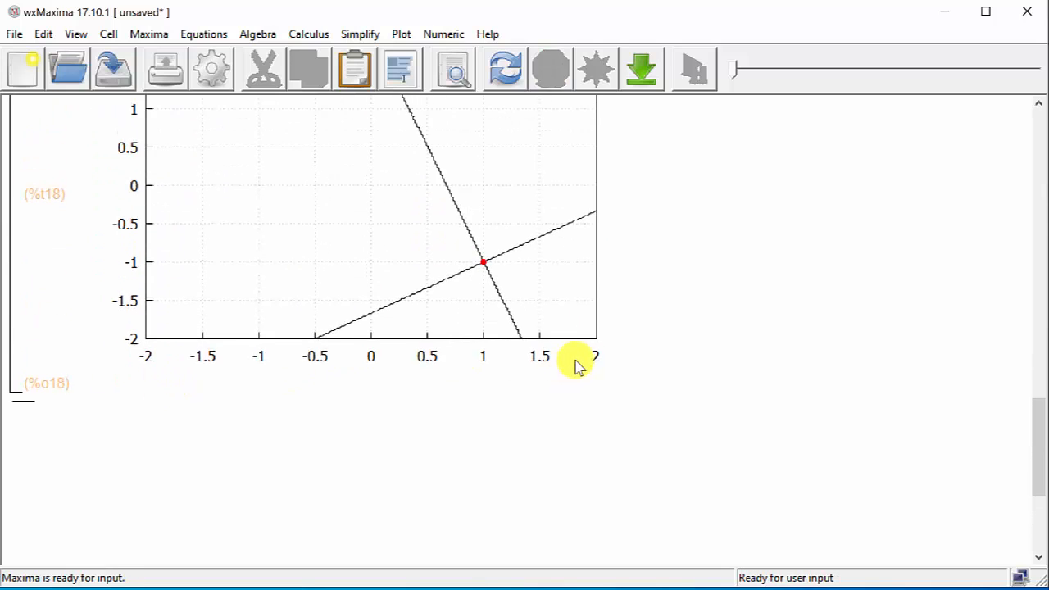
scroll(576, 366, "up", 1)
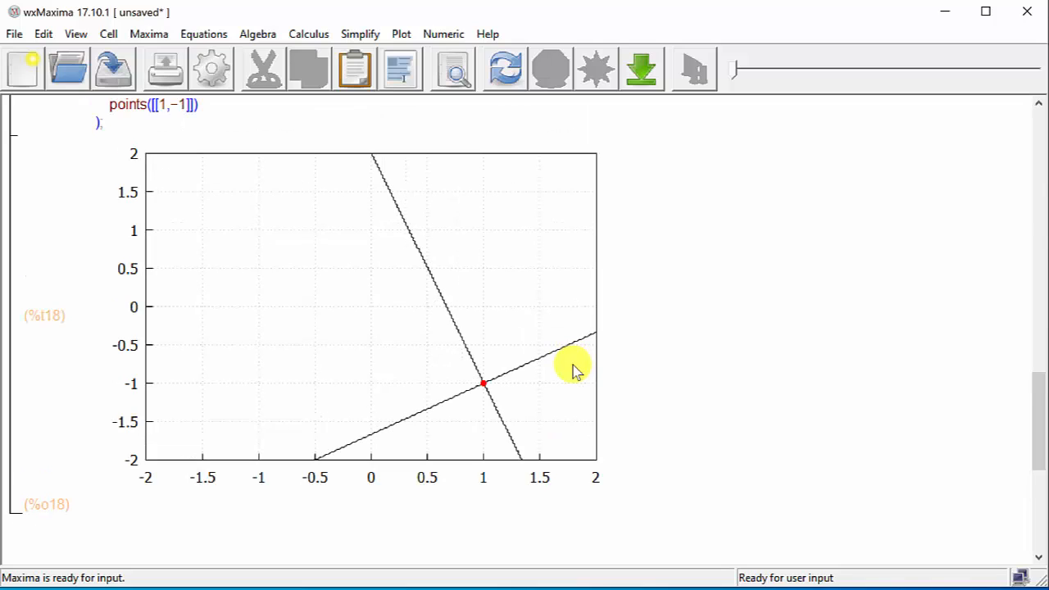